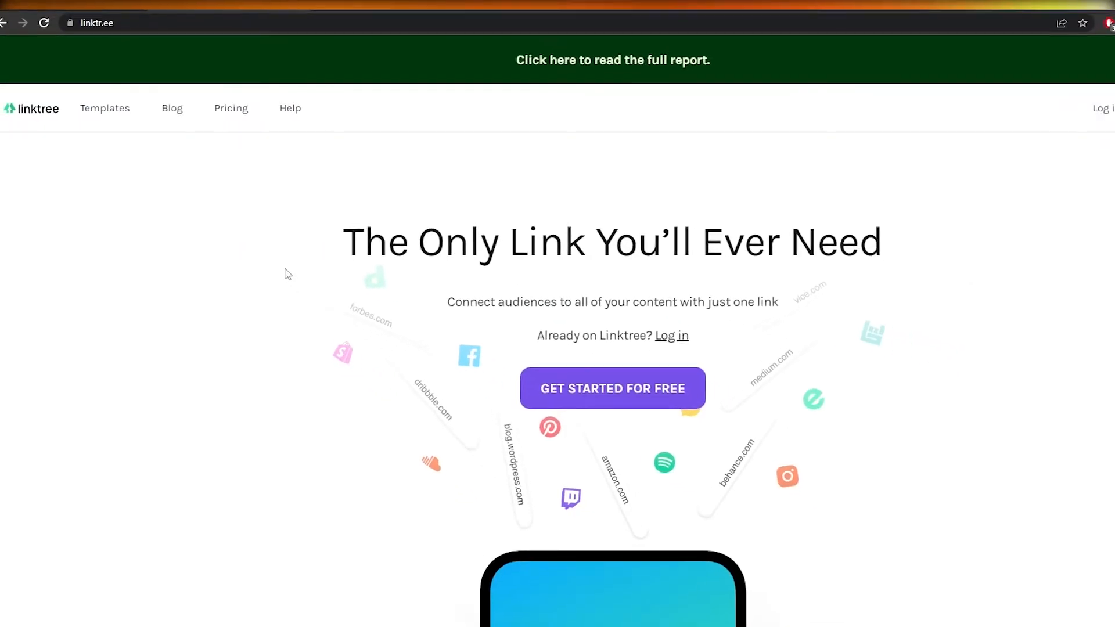
Step: Scroll through the Linktree homepage and start creating a free account
{"action": "scroll", "coordinate": [292, 306], "scroll_direction": "down", "scroll_amount": 5}
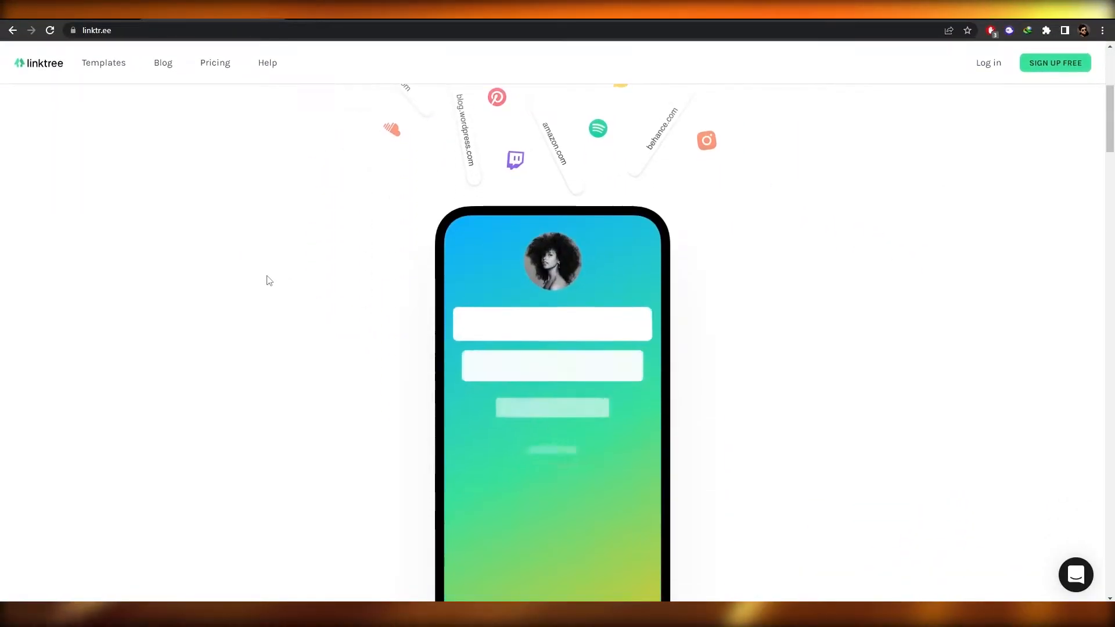
{"action": "scroll", "coordinate": [268, 280], "scroll_direction": "down", "scroll_amount": 2}
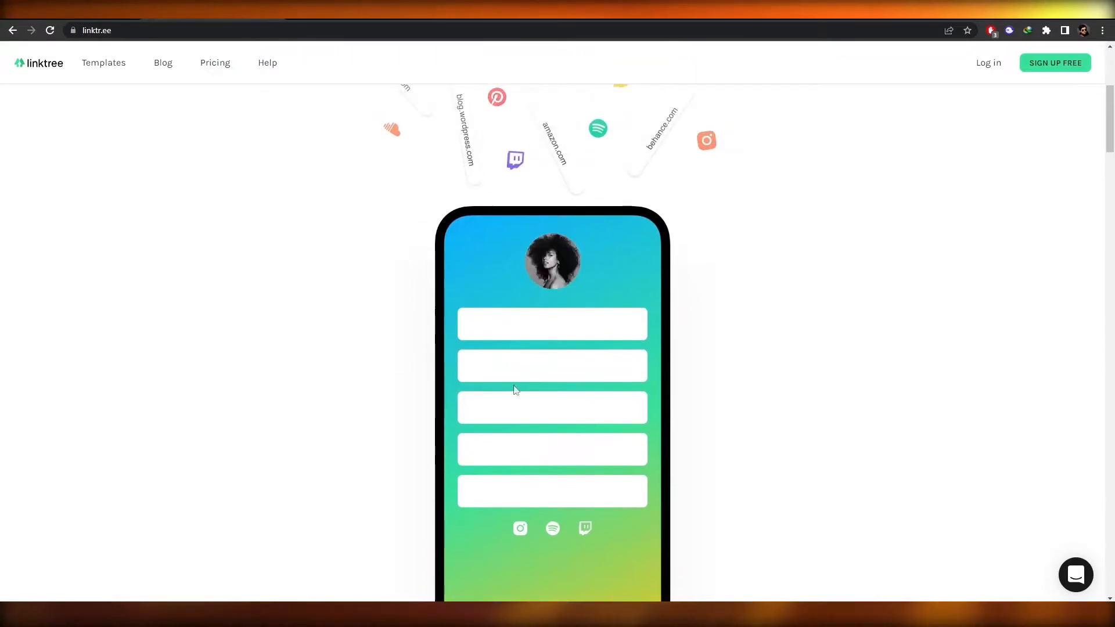
{"action": "scroll", "coordinate": [569, 466], "scroll_direction": "down", "scroll_amount": 3}
{"action": "scroll", "coordinate": [569, 450], "scroll_direction": "up", "scroll_amount": 3}
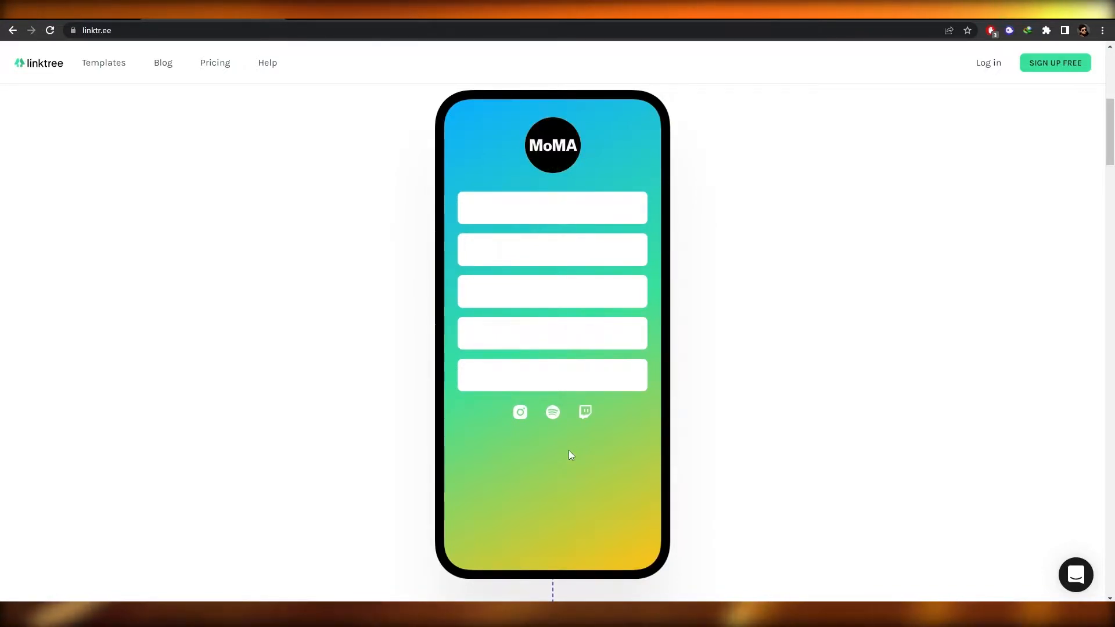
{"action": "scroll", "coordinate": [571, 456], "scroll_direction": "down", "scroll_amount": 10}
{"action": "scroll", "coordinate": [574, 462], "scroll_direction": "up", "scroll_amount": 12}
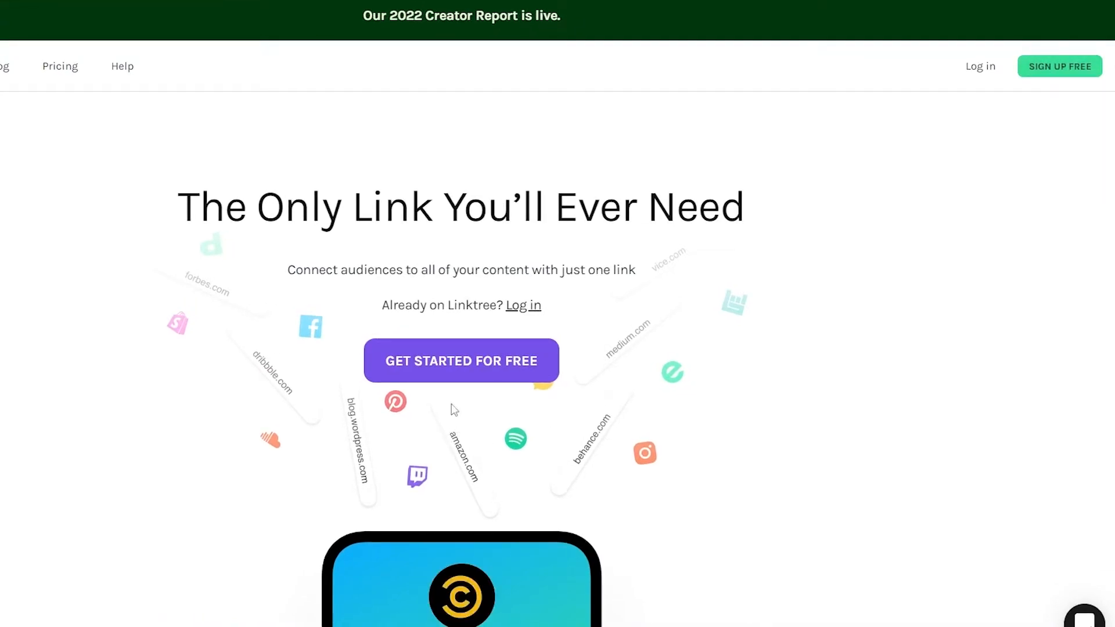
{"action": "left_click", "coordinate": [461, 376]}
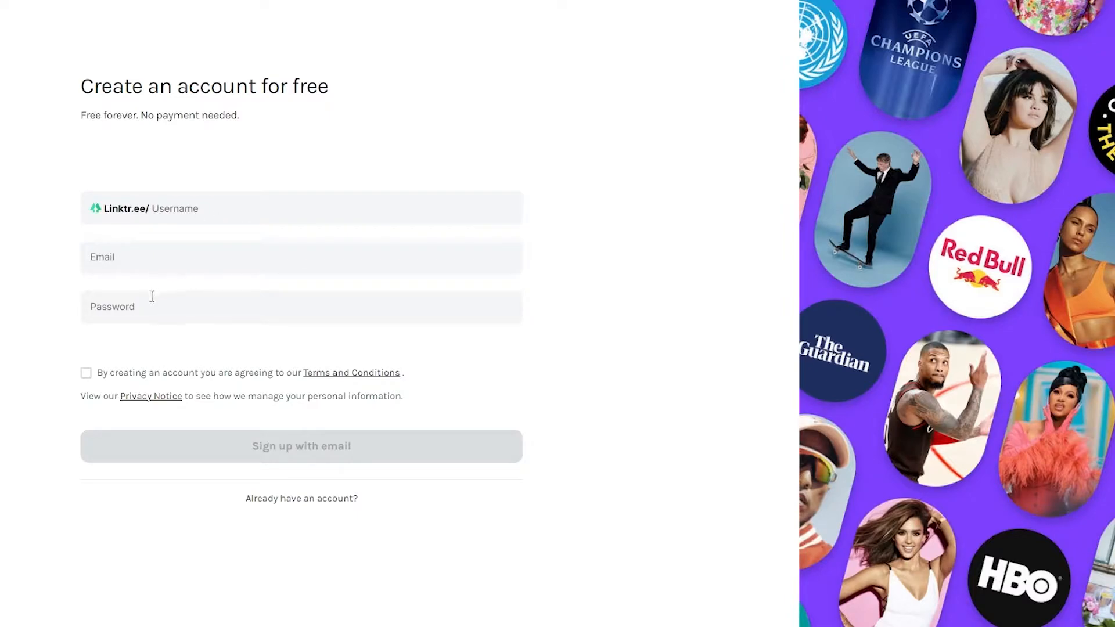
Step: Fill in the username from a saved suggestion, trimming its extra ending
{"action": "left_click", "coordinate": [194, 213]}
{"action": "left_click", "coordinate": [255, 264]}
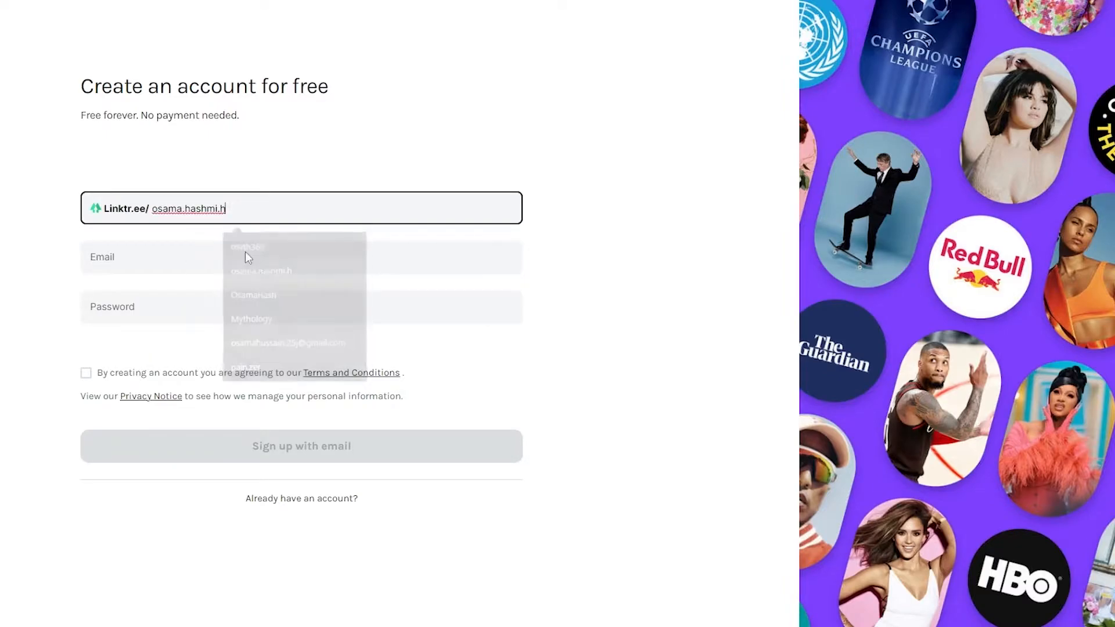
{"action": "key", "text": "BackSpace"}
{"action": "key", "text": "BackSpace"}
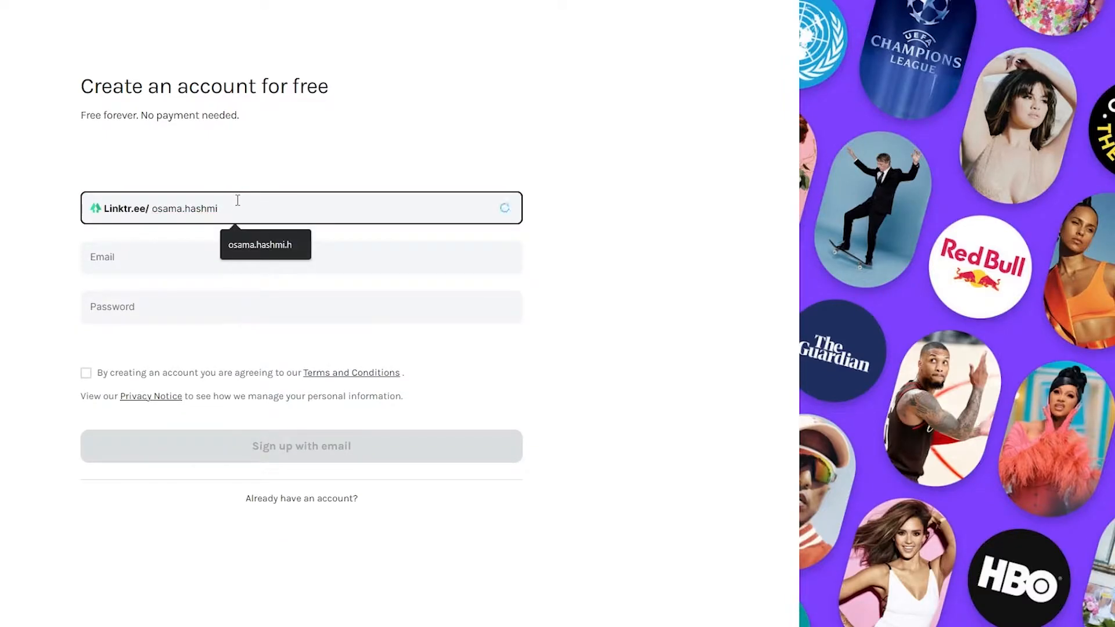
{"action": "left_click", "coordinate": [8, 240]}
Step: Enter the e-mail address and saved password, accept the terms and submit the sign-up form
{"action": "left_click", "coordinate": [115, 257]}
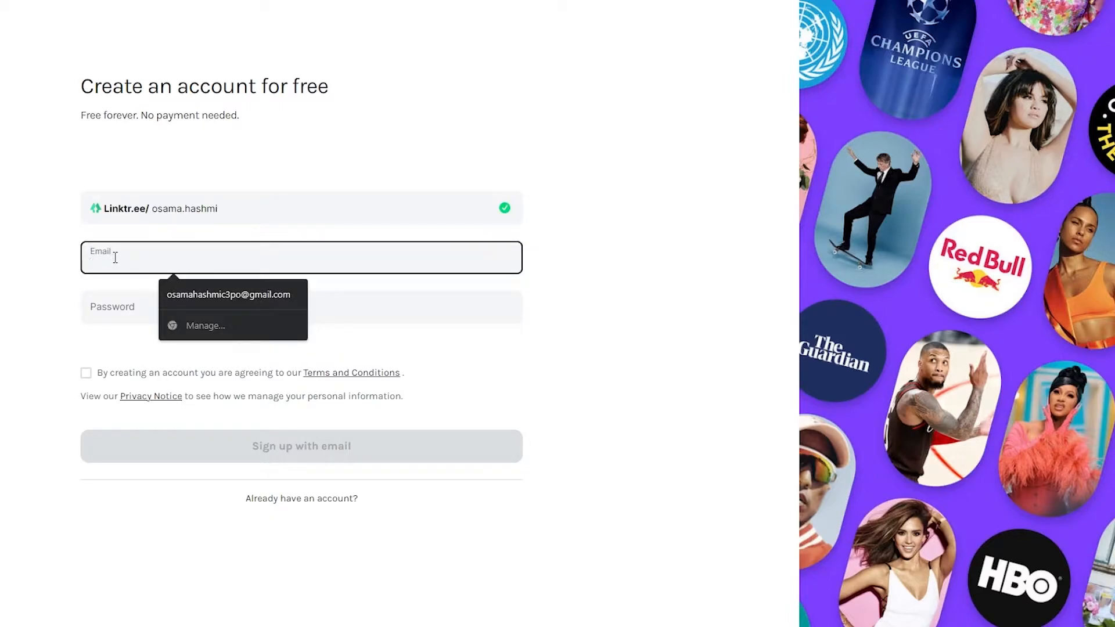
{"action": "type", "text": "osa"}
{"action": "key", "text": "Tab"}
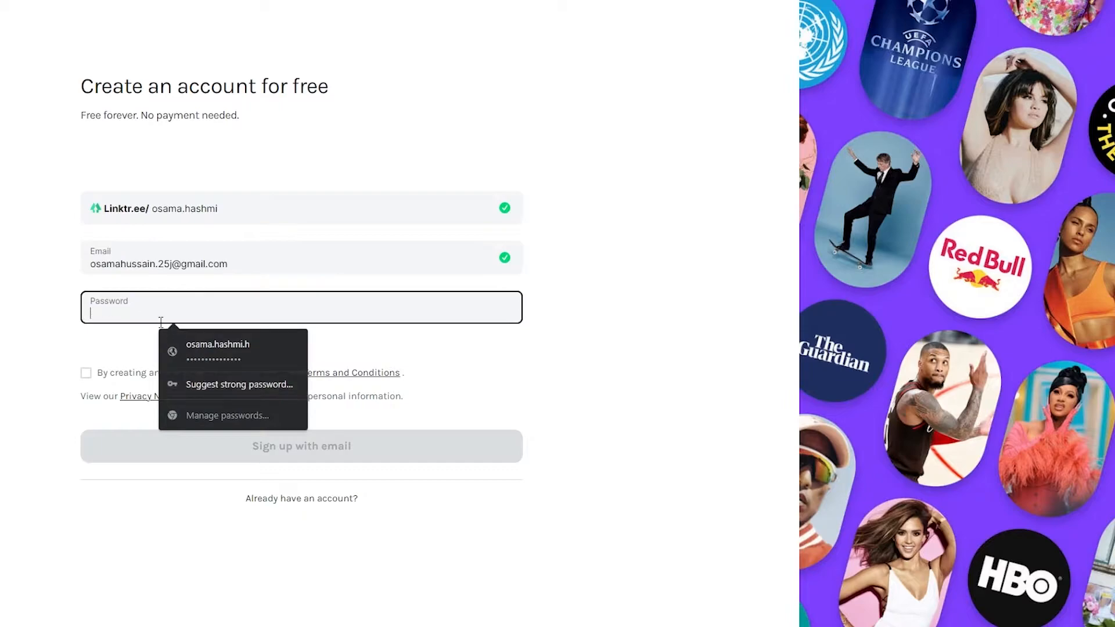
{"action": "left_click", "coordinate": [190, 345]}
{"action": "double_click", "coordinate": [157, 264]}
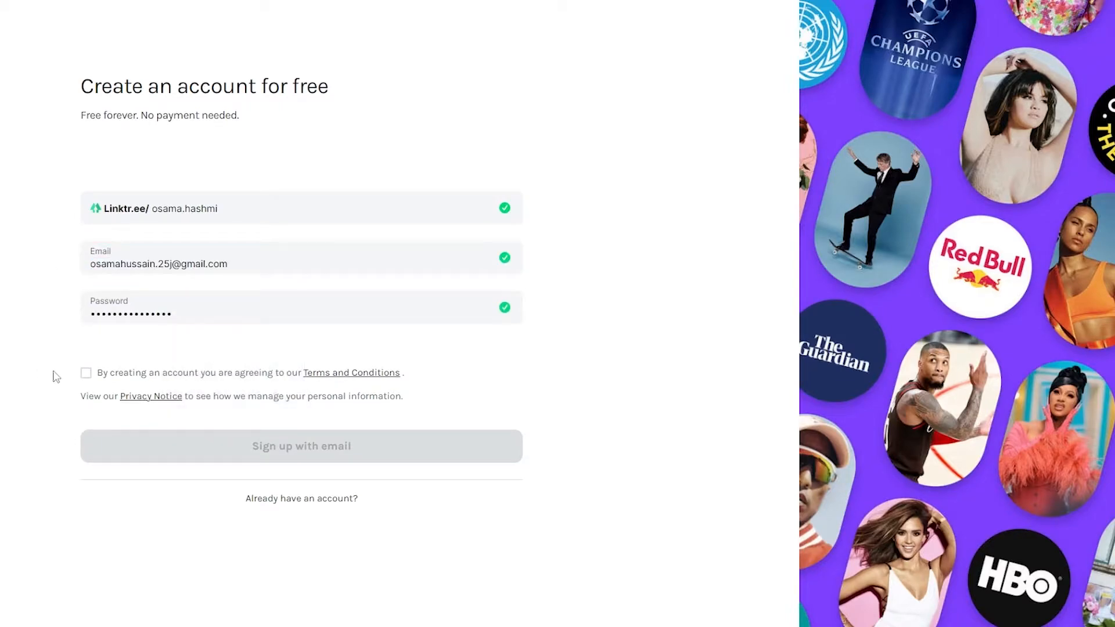
{"action": "left_click", "coordinate": [86, 373]}
{"action": "left_click", "coordinate": [325, 451]}
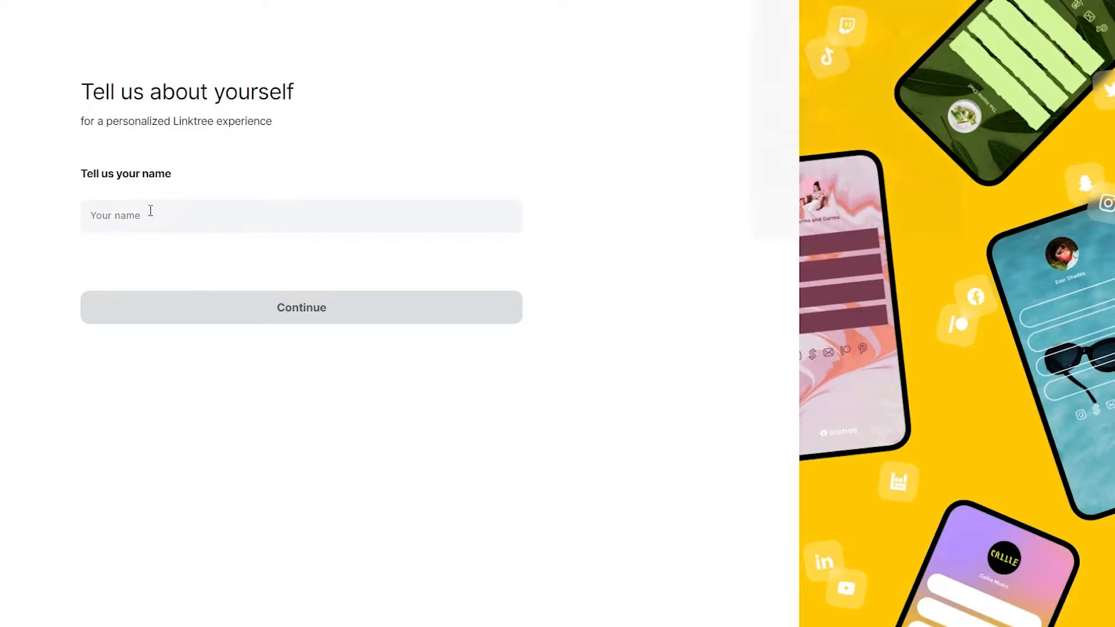
Step: Save the login, choose the Tech category with Social Media, pass the robot check and continue
{"action": "left_click", "coordinate": [888, 173]}
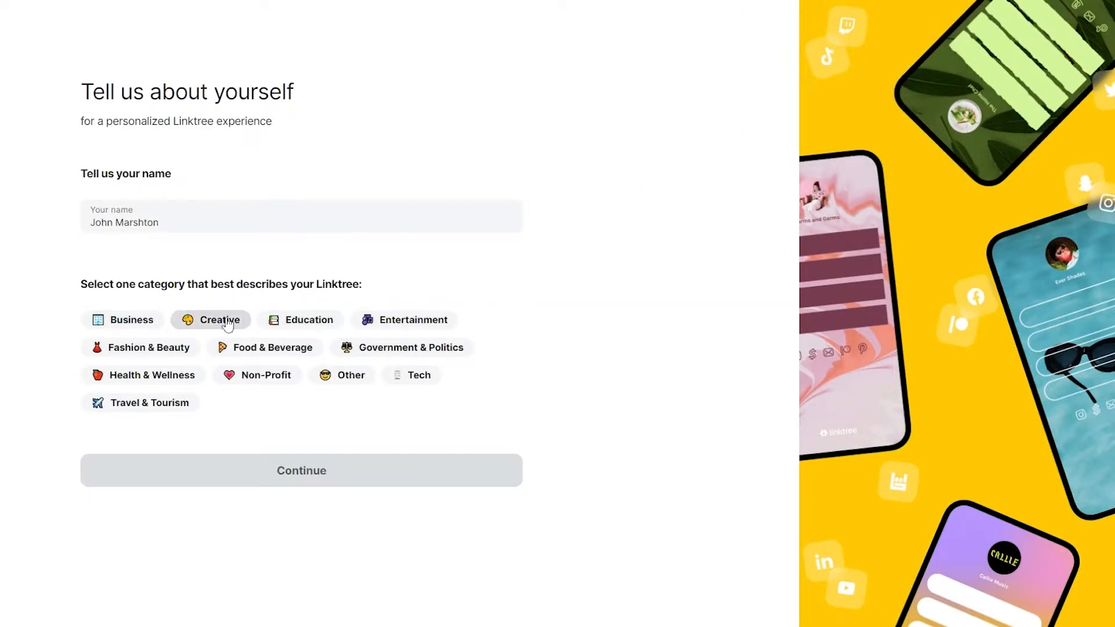
{"action": "left_click_drag", "start_coordinate": [316, 286], "coordinate": [384, 292]}
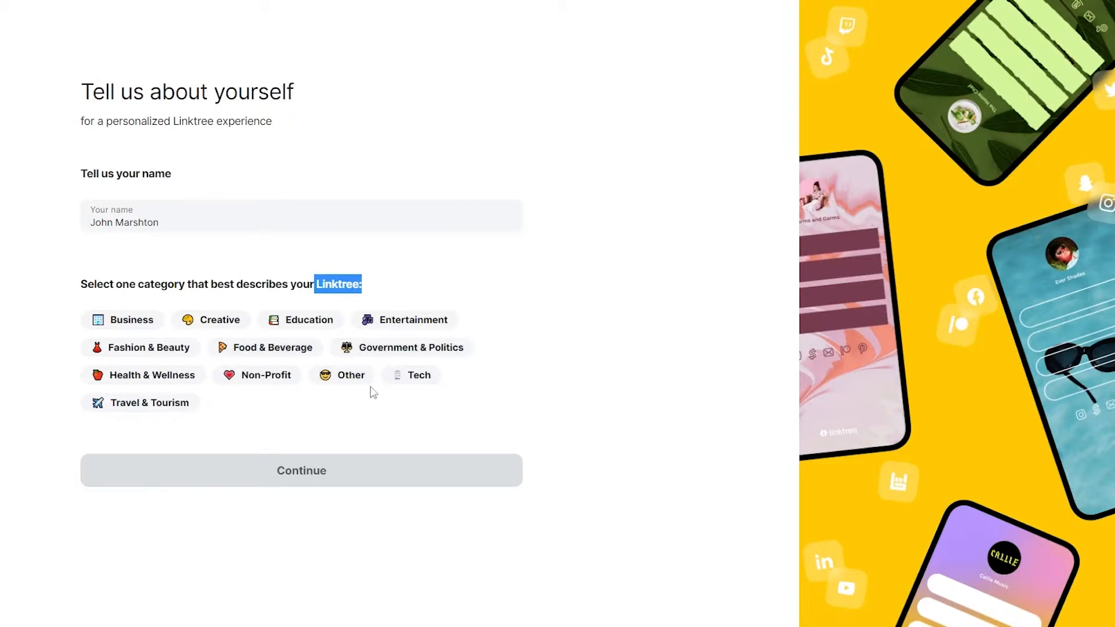
{"action": "left_click", "coordinate": [409, 326]}
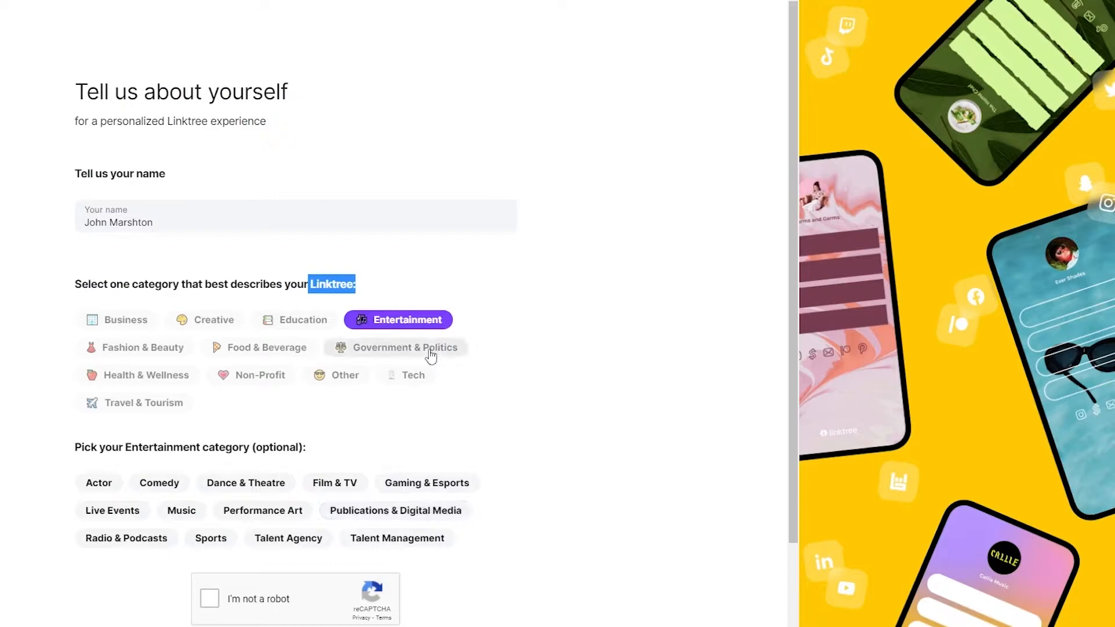
{"action": "left_click", "coordinate": [415, 376]}
{"action": "left_click", "coordinate": [443, 486]}
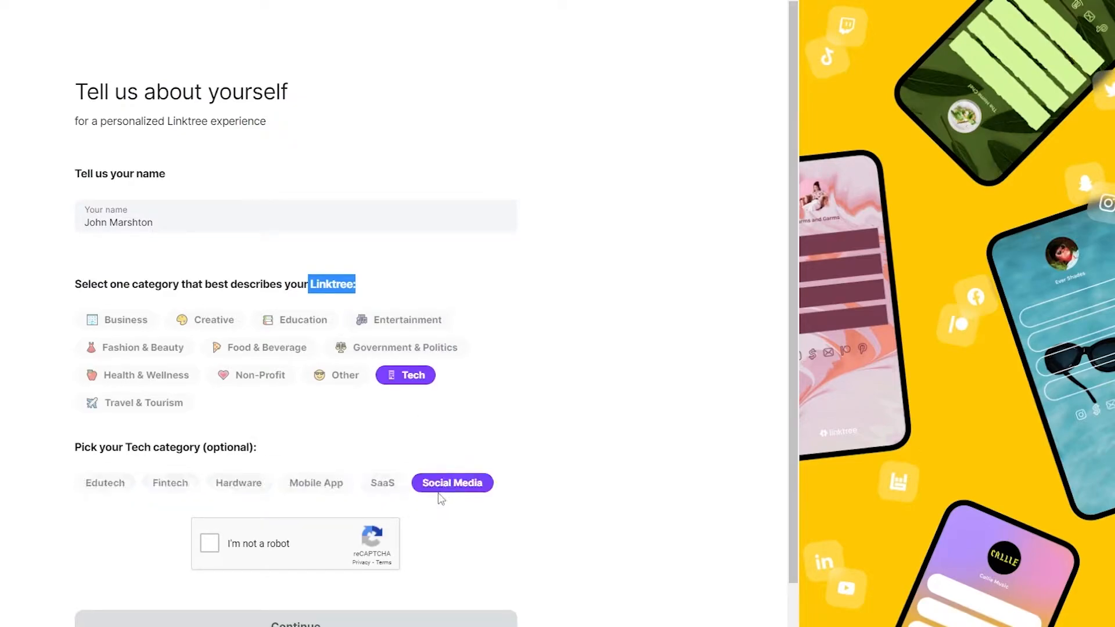
{"action": "scroll", "coordinate": [233, 444], "scroll_direction": "down", "scroll_amount": 2}
{"action": "left_click", "coordinate": [208, 471]}
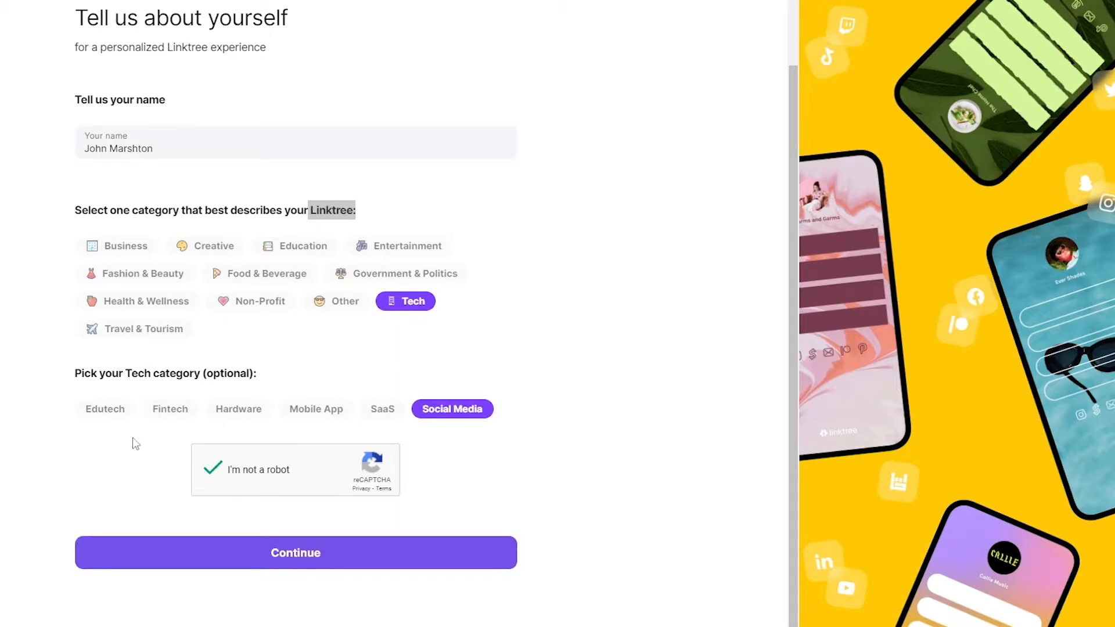
{"action": "left_click", "coordinate": [289, 541]}
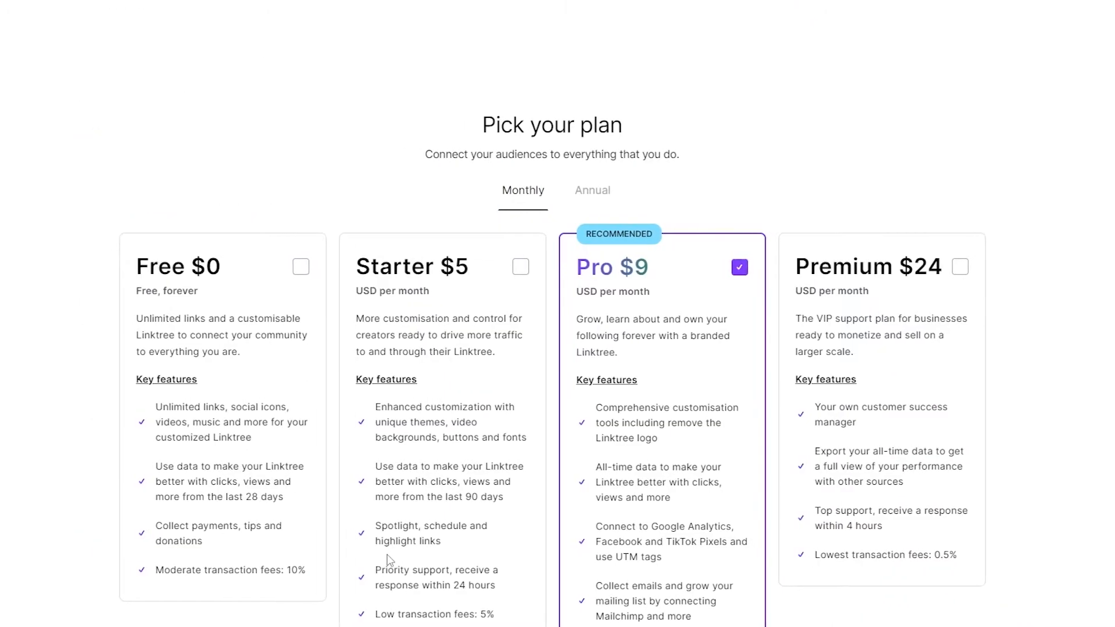
{"action": "scroll", "coordinate": [383, 549], "scroll_direction": "down", "scroll_amount": 3}
{"action": "scroll", "coordinate": [348, 526], "scroll_direction": "up", "scroll_amount": 1}
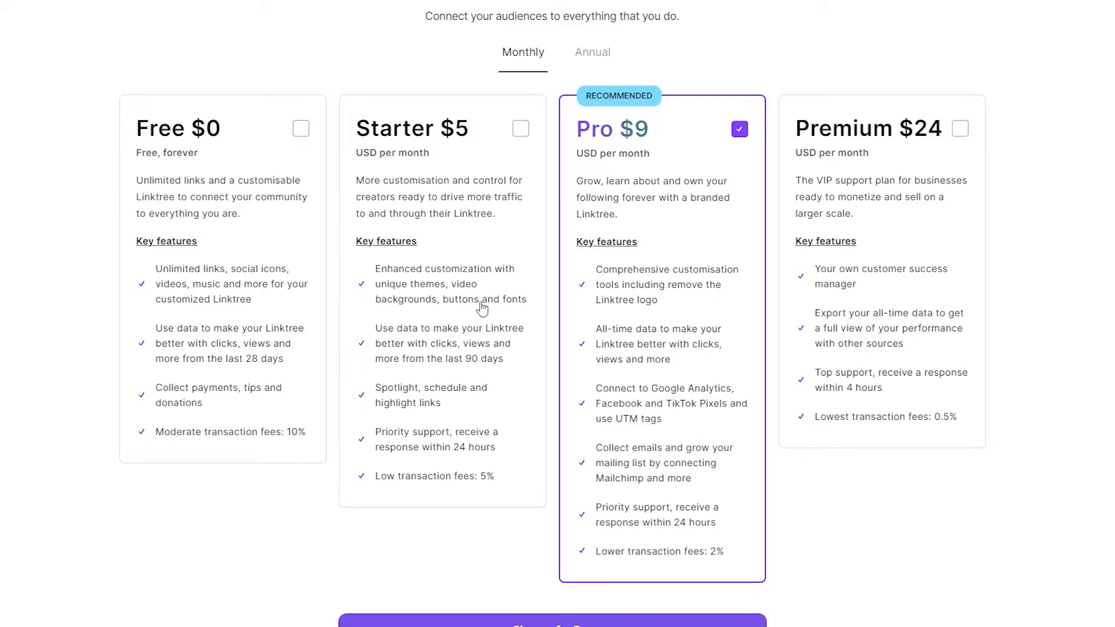
{"action": "scroll", "coordinate": [482, 308], "scroll_direction": "down", "scroll_amount": 1}
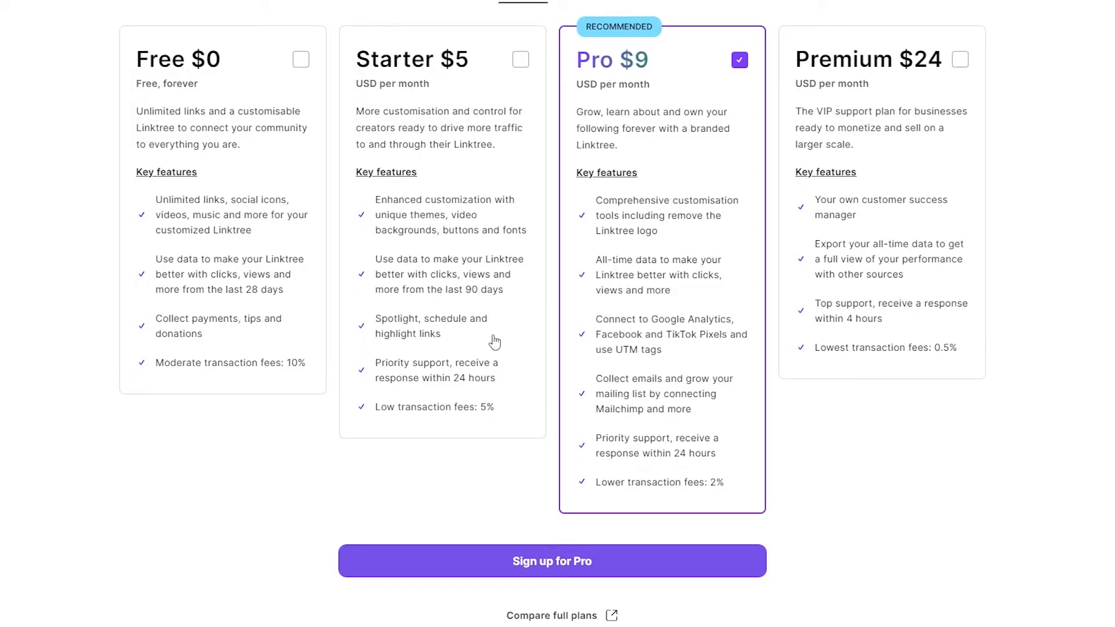
{"action": "scroll", "coordinate": [428, 344], "scroll_direction": "down", "scroll_amount": 1}
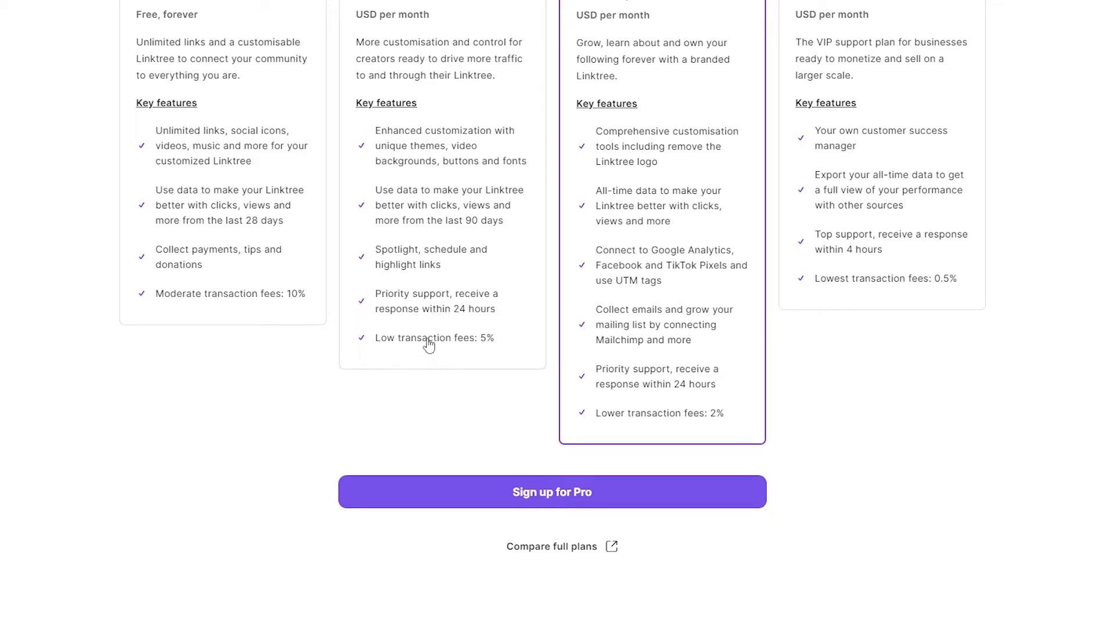
{"action": "scroll", "coordinate": [421, 345], "scroll_direction": "up", "scroll_amount": 2}
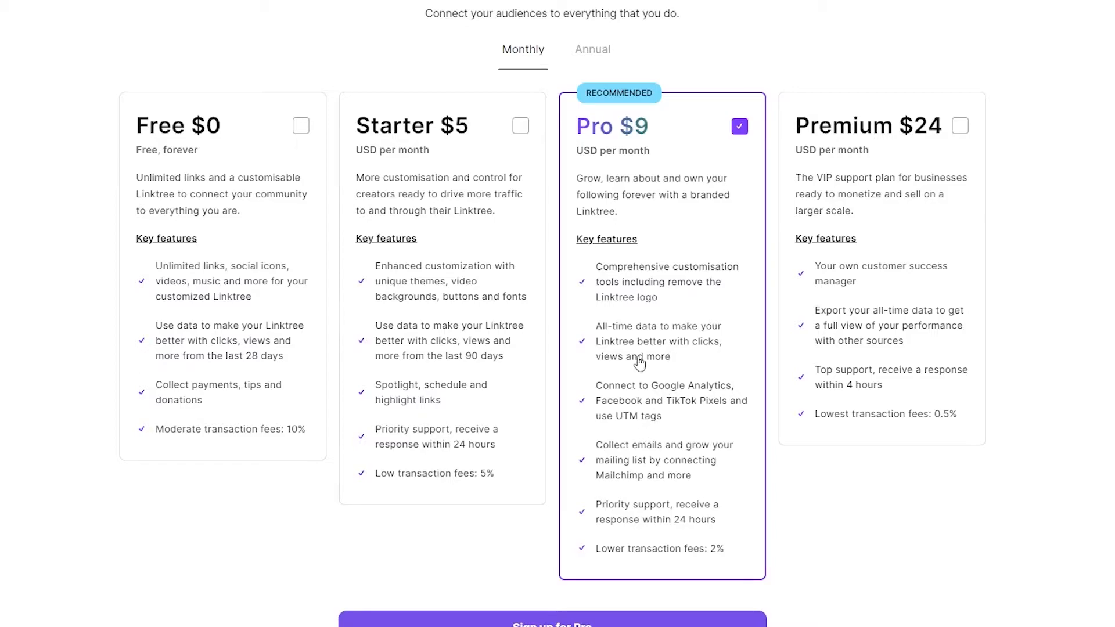
{"action": "scroll", "coordinate": [665, 356], "scroll_direction": "down", "scroll_amount": 1}
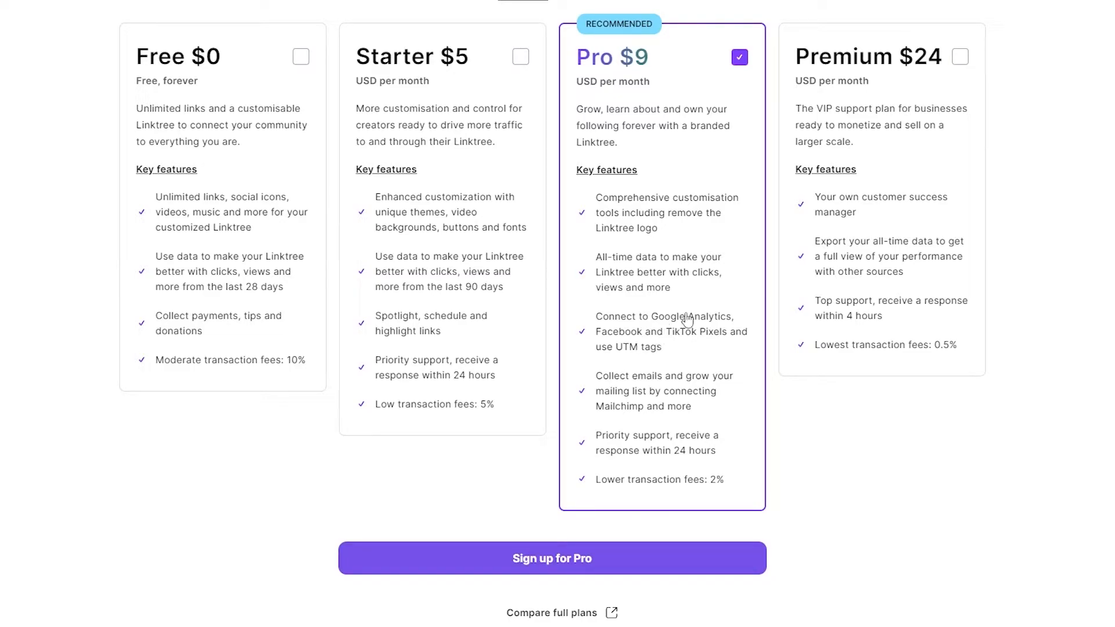
{"action": "scroll", "coordinate": [706, 332], "scroll_direction": "down", "scroll_amount": 1}
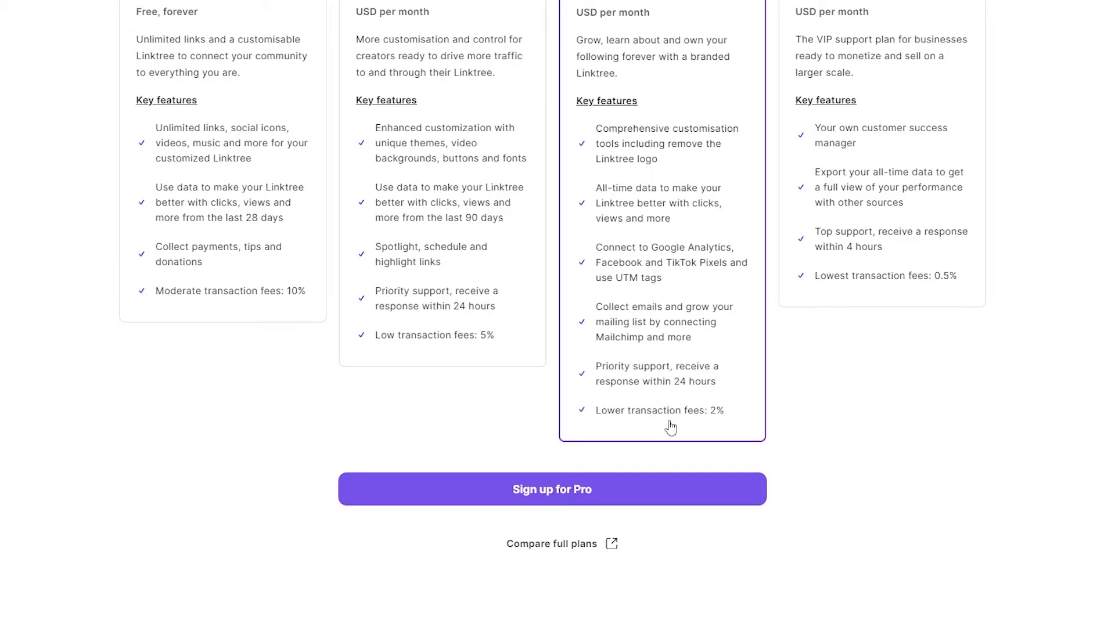
{"action": "scroll", "coordinate": [671, 428], "scroll_direction": "up", "scroll_amount": 1}
{"action": "scroll", "coordinate": [844, 492], "scroll_direction": "up", "scroll_amount": 1}
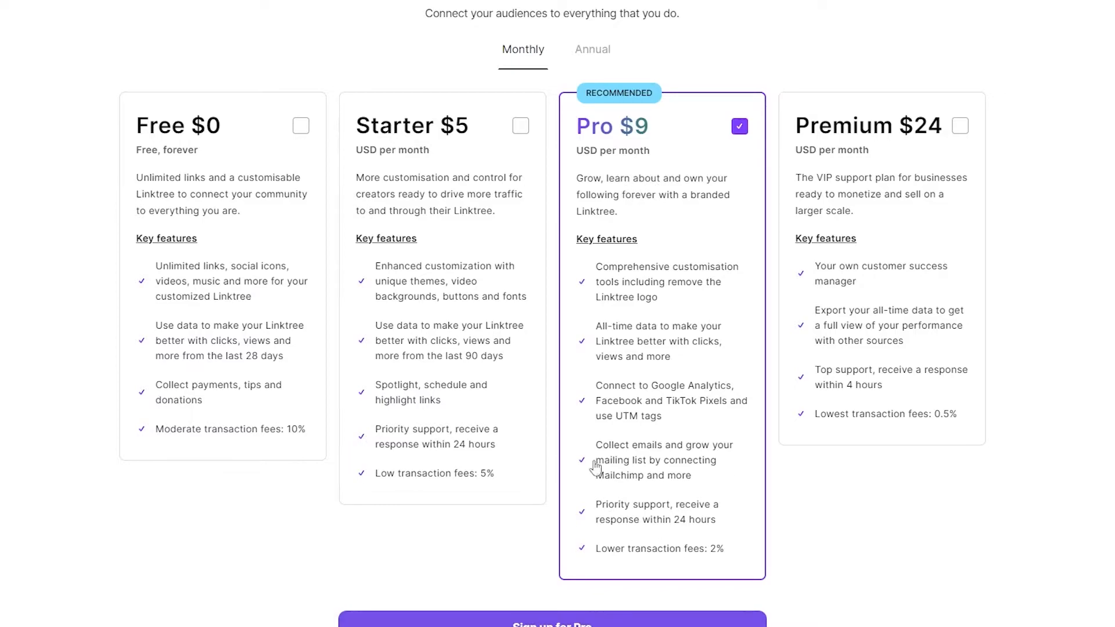
{"action": "scroll", "coordinate": [649, 261], "scroll_direction": "up", "scroll_amount": 1}
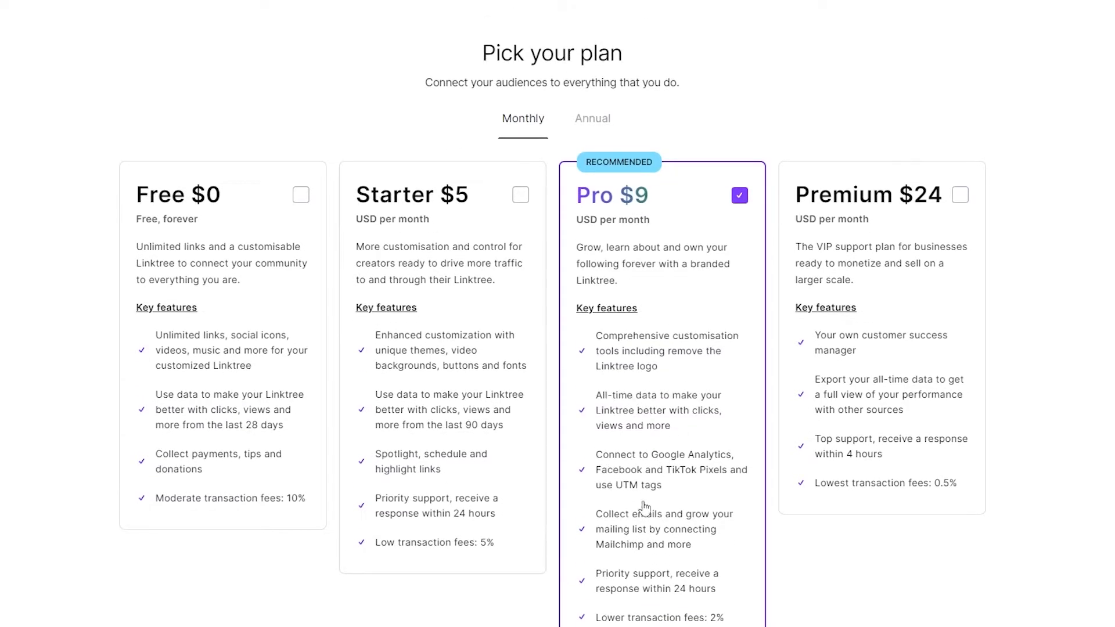
{"action": "scroll", "coordinate": [638, 527], "scroll_direction": "down", "scroll_amount": 1}
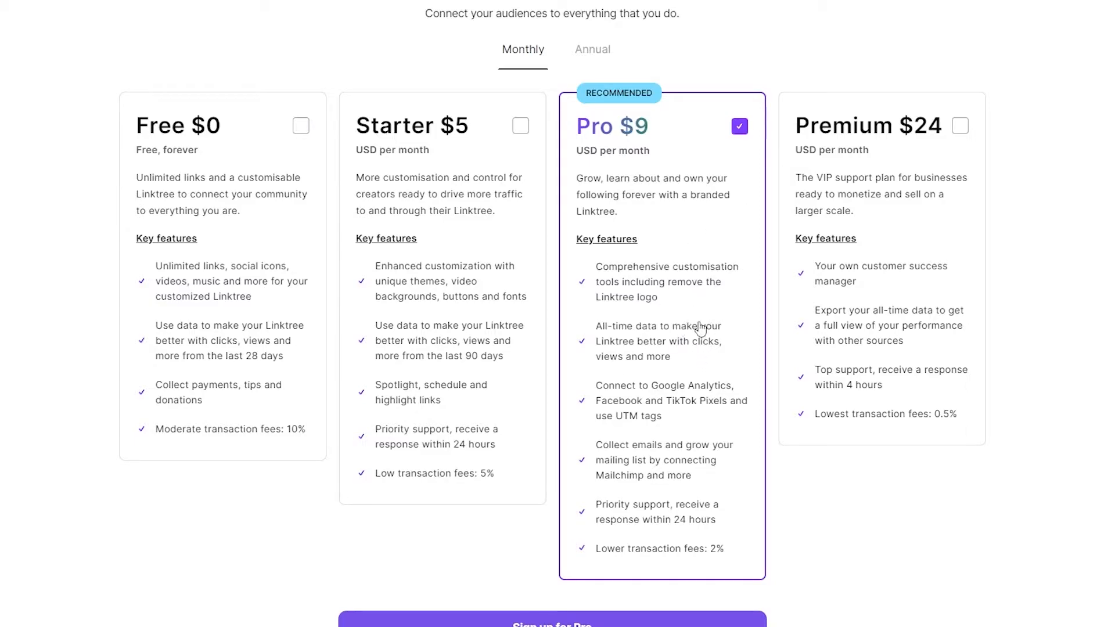
Step: Choose the Free $0 plan and continue to the new Linktree dashboard
{"action": "left_click", "coordinate": [174, 338]}
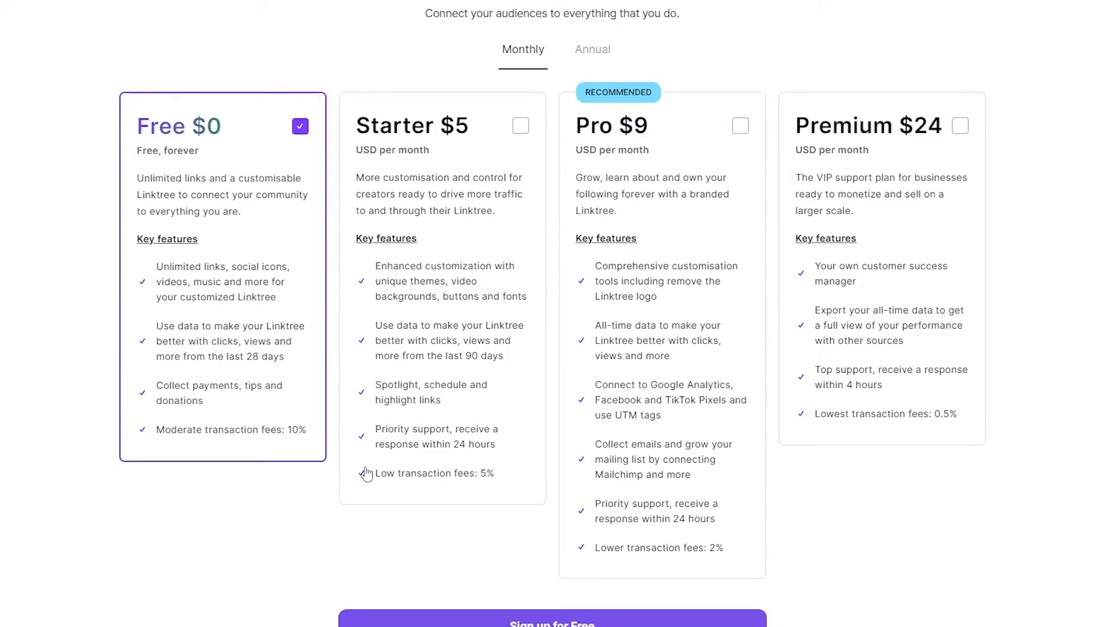
{"action": "scroll", "coordinate": [365, 441], "scroll_direction": "up", "scroll_amount": 2}
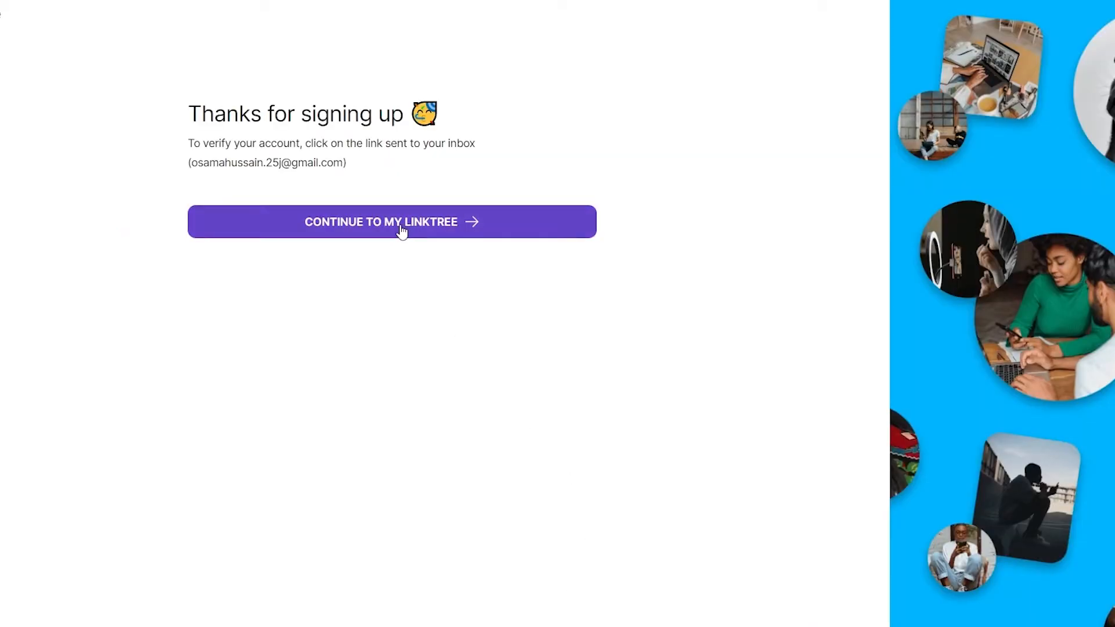
{"action": "left_click", "coordinate": [369, 230]}
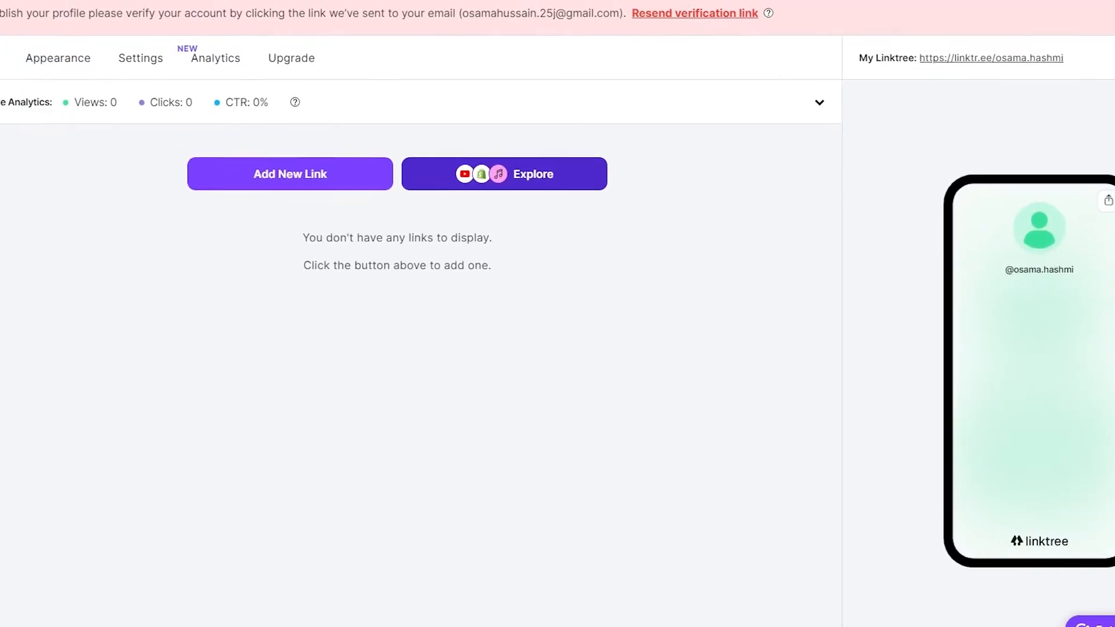
Step: Resend the account verification e-mail from the notice banner
{"action": "left_click_drag", "start_coordinate": [23, 20], "coordinate": [851, 25]}
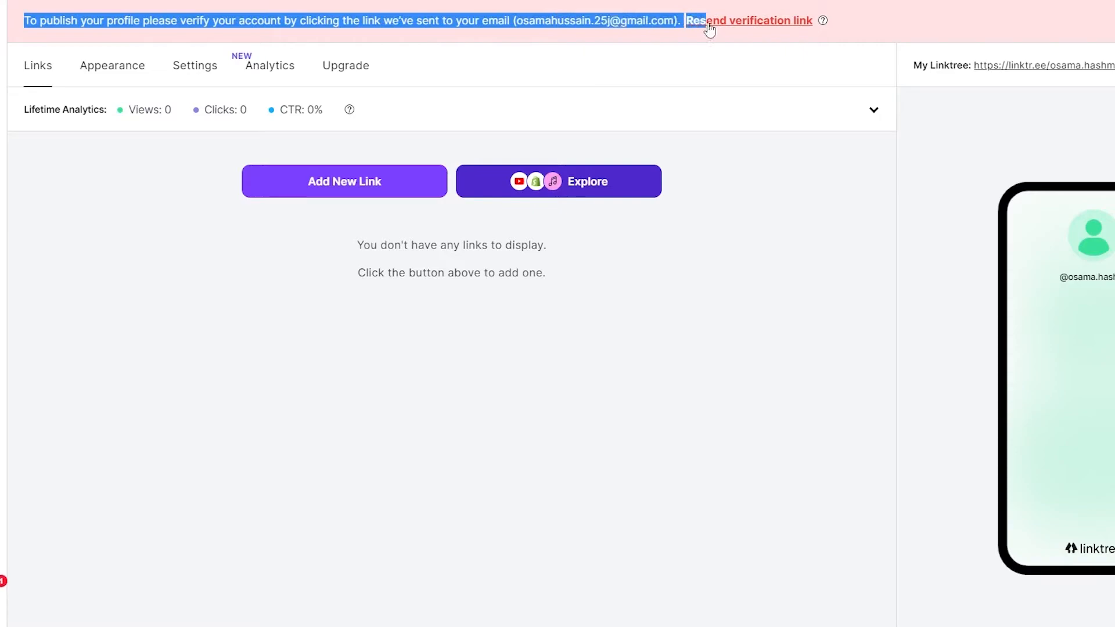
{"action": "left_click", "coordinate": [769, 200]}
{"action": "left_click", "coordinate": [736, 27]}
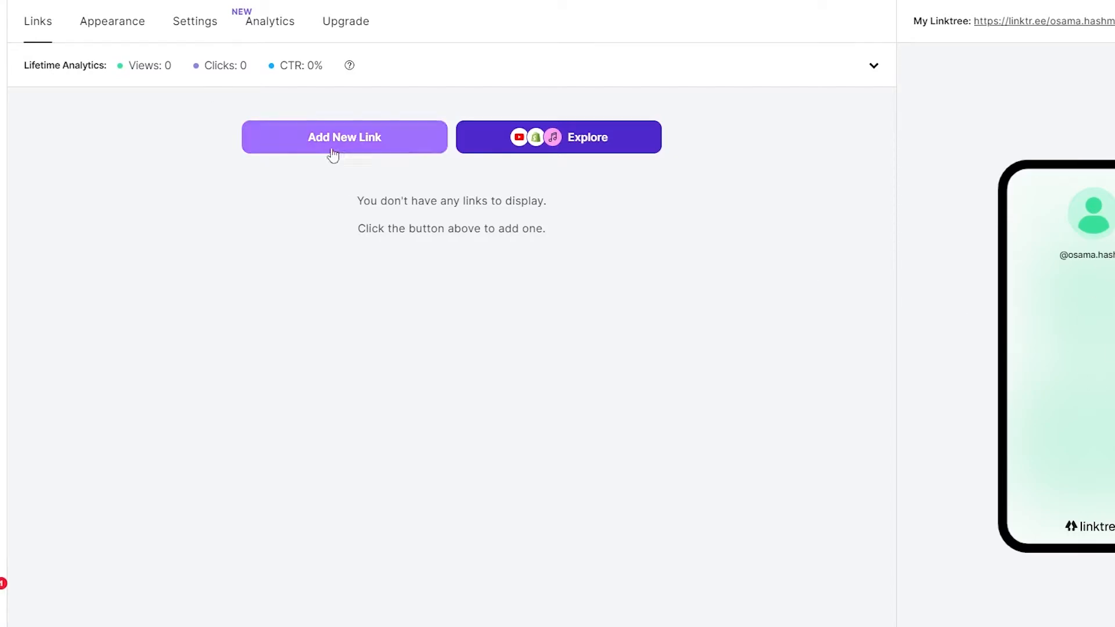
Step: Add a first link and title it 'Instagram'
{"action": "left_click", "coordinate": [349, 143]}
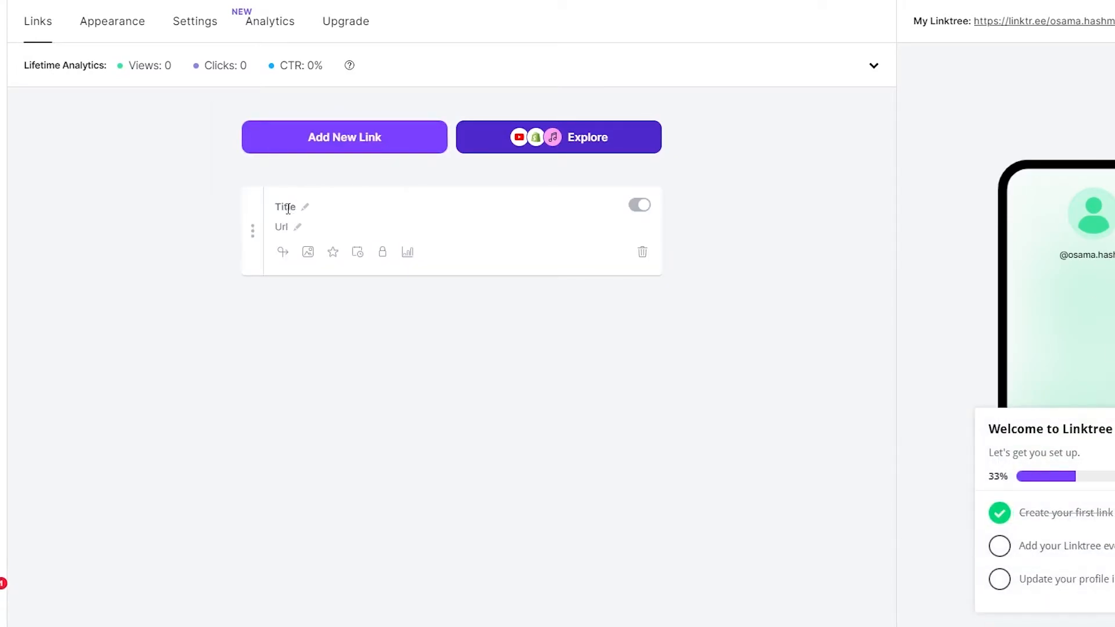
{"action": "left_click", "coordinate": [287, 207]}
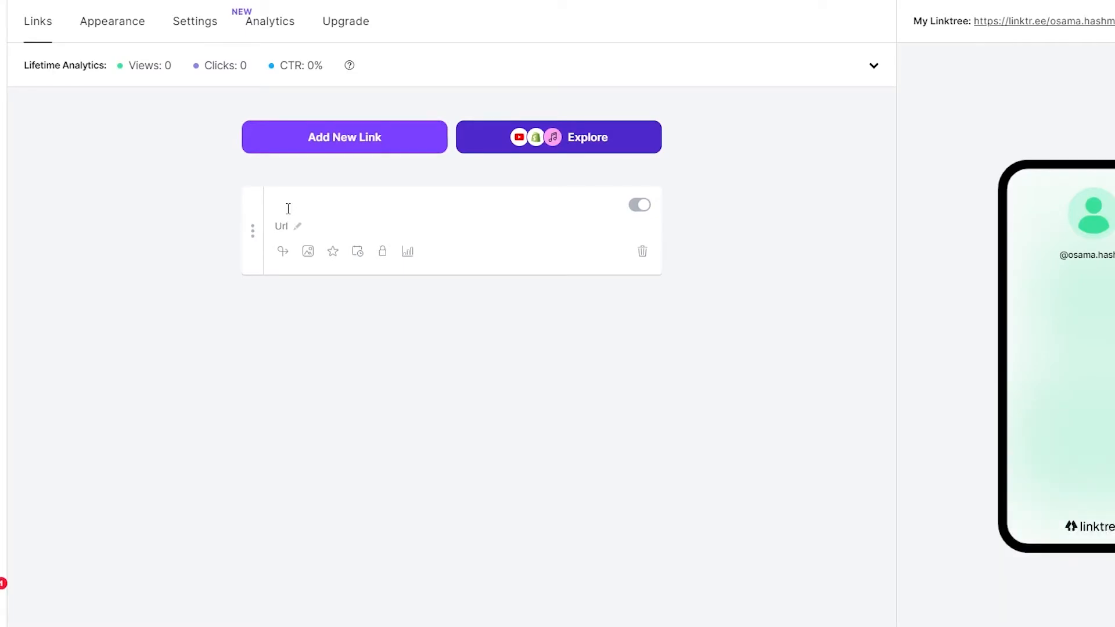
{"action": "type", "text": "Instagram"}
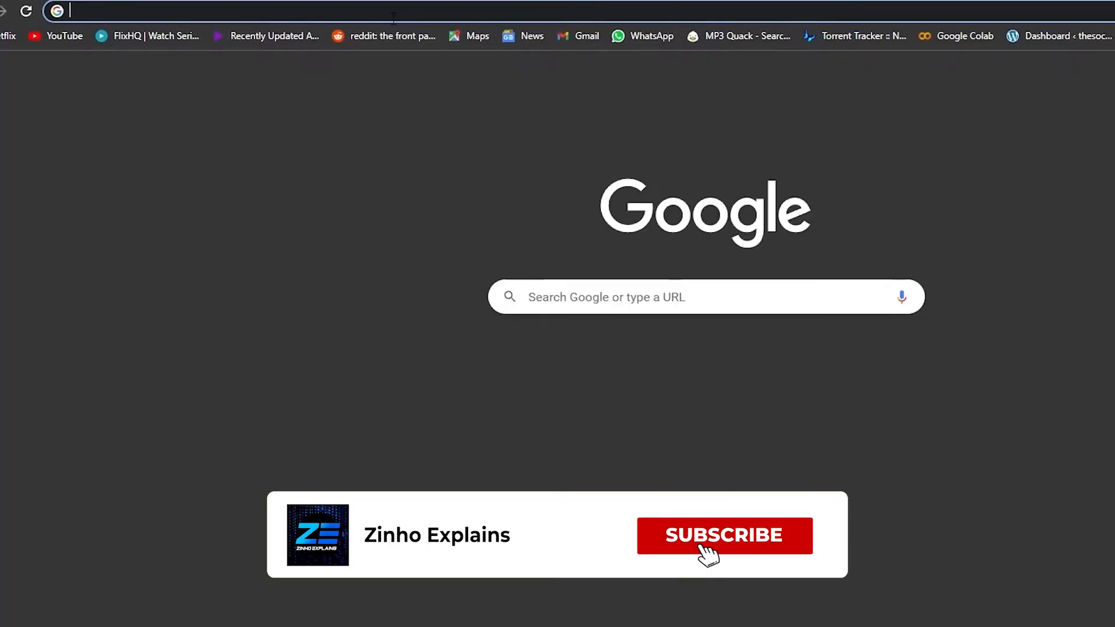
Step: Set the Instagram link's URL to the profile address copied from instagram.com
{"action": "left_click", "coordinate": [399, 14]}
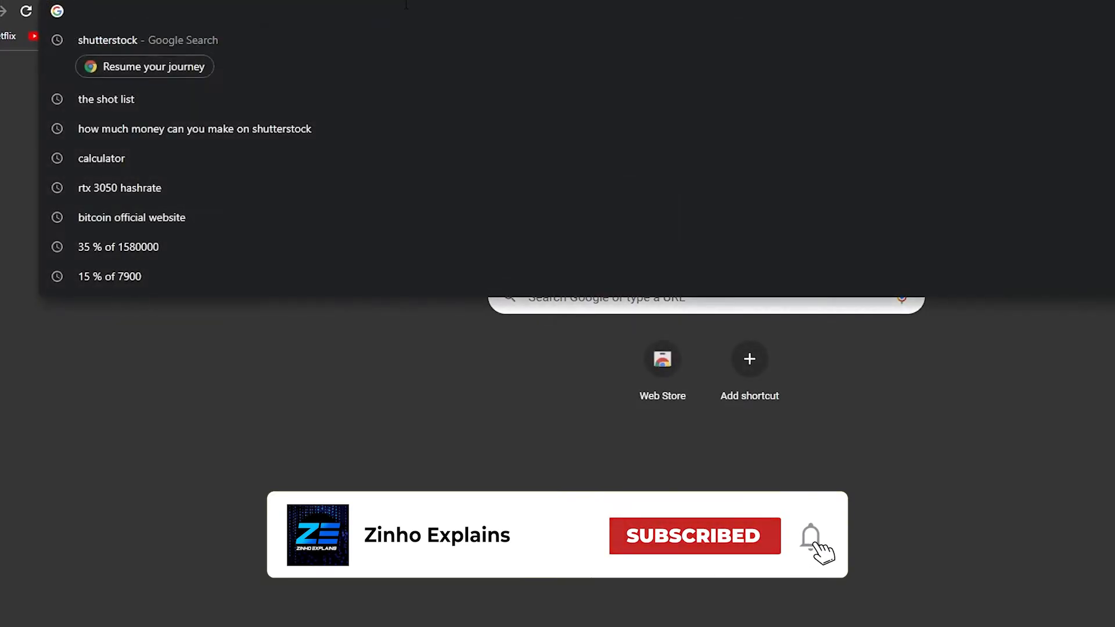
{"action": "type", "text": "instagram.com"}
{"action": "key", "text": "Return"}
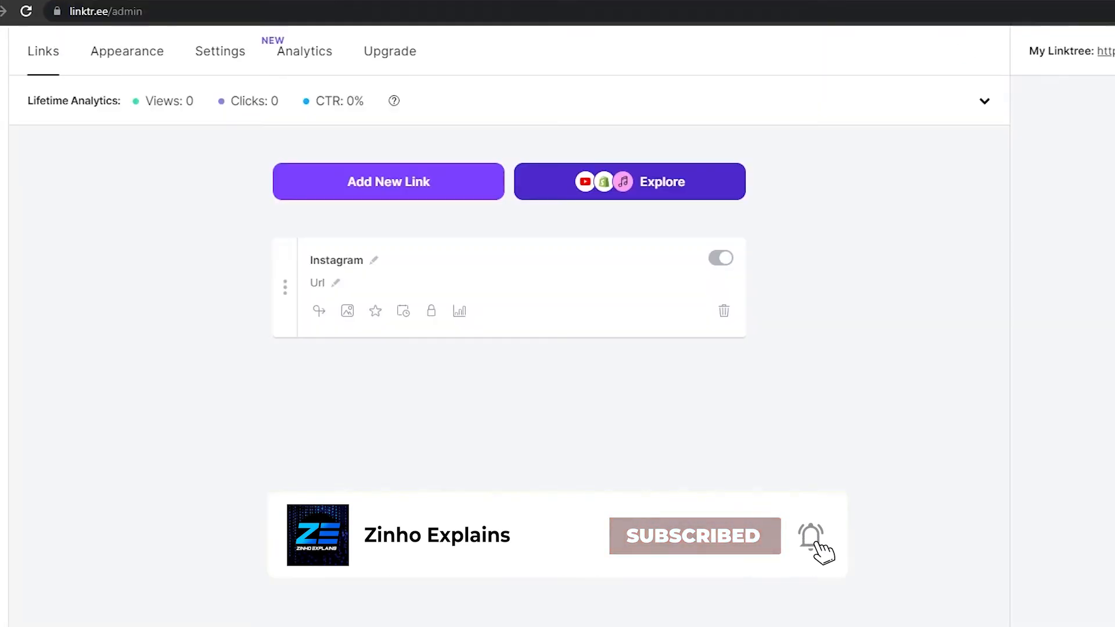
{"action": "left_click", "coordinate": [284, 244]}
{"action": "type", "text": "https://www.instagram.com/osama.hashmi.h/"}
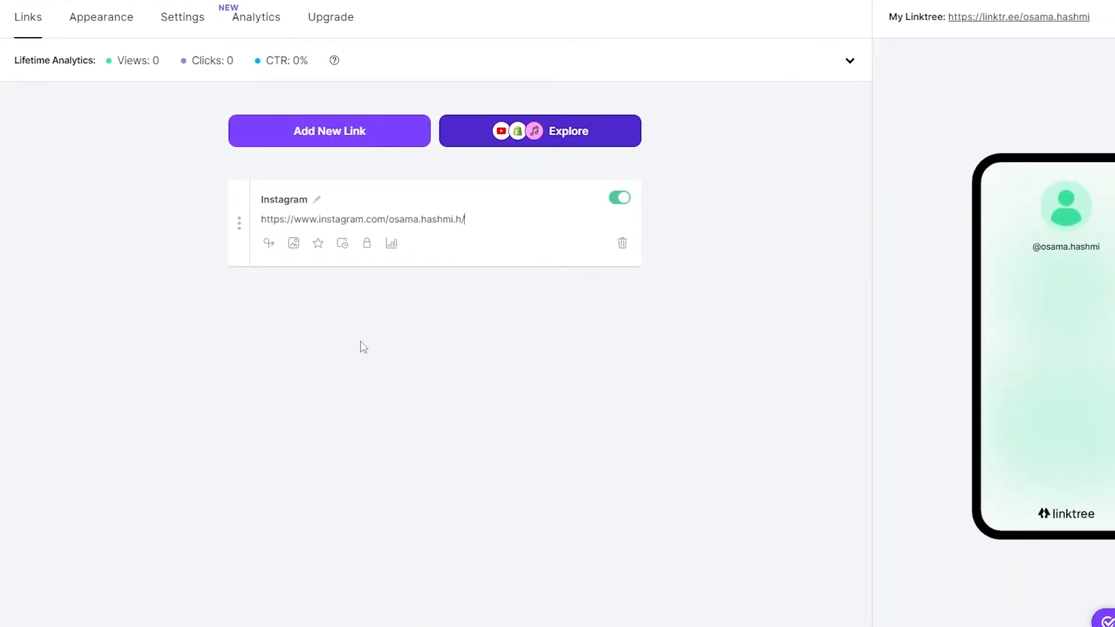
{"action": "left_click", "coordinate": [426, 365]}
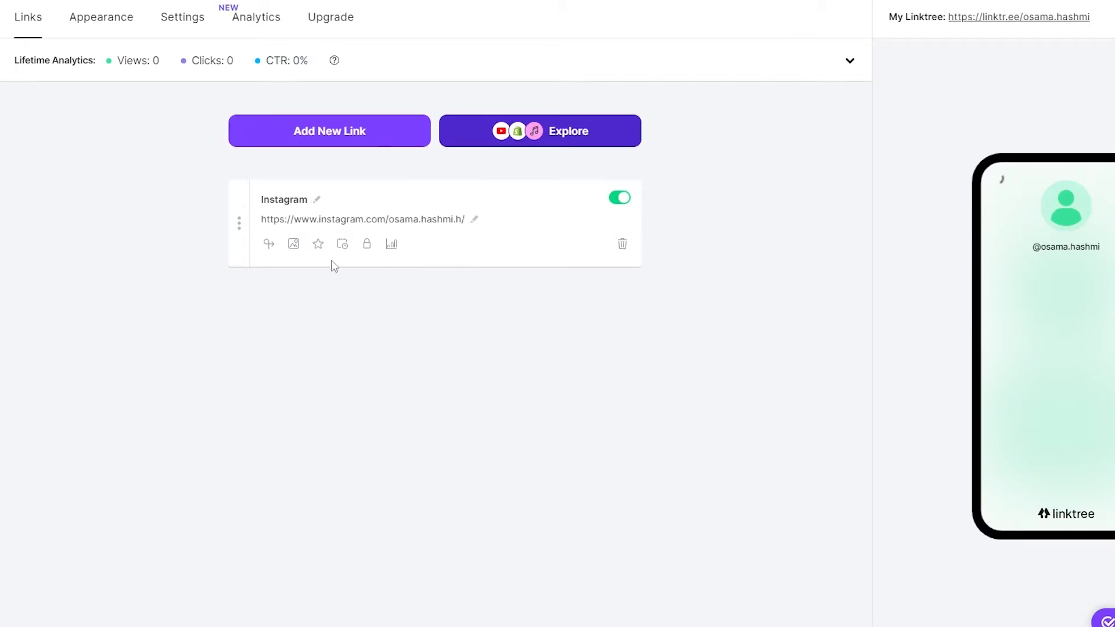
{"action": "left_click", "coordinate": [294, 245]}
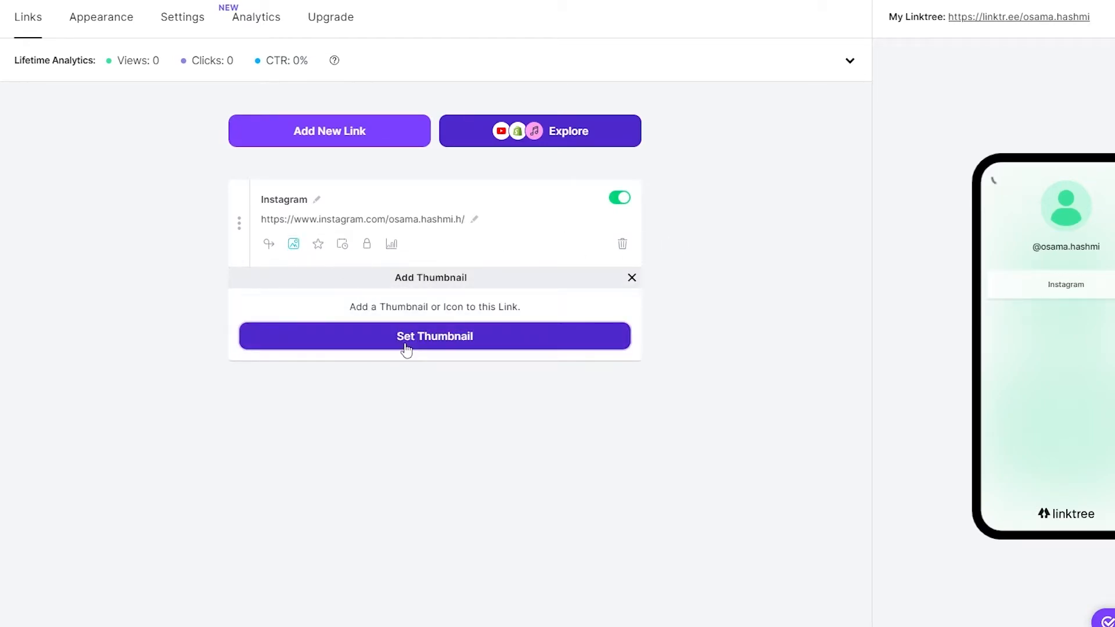
Step: Browse the built-in thumbnail icons and close the picker without choosing one
{"action": "left_click", "coordinate": [406, 349]}
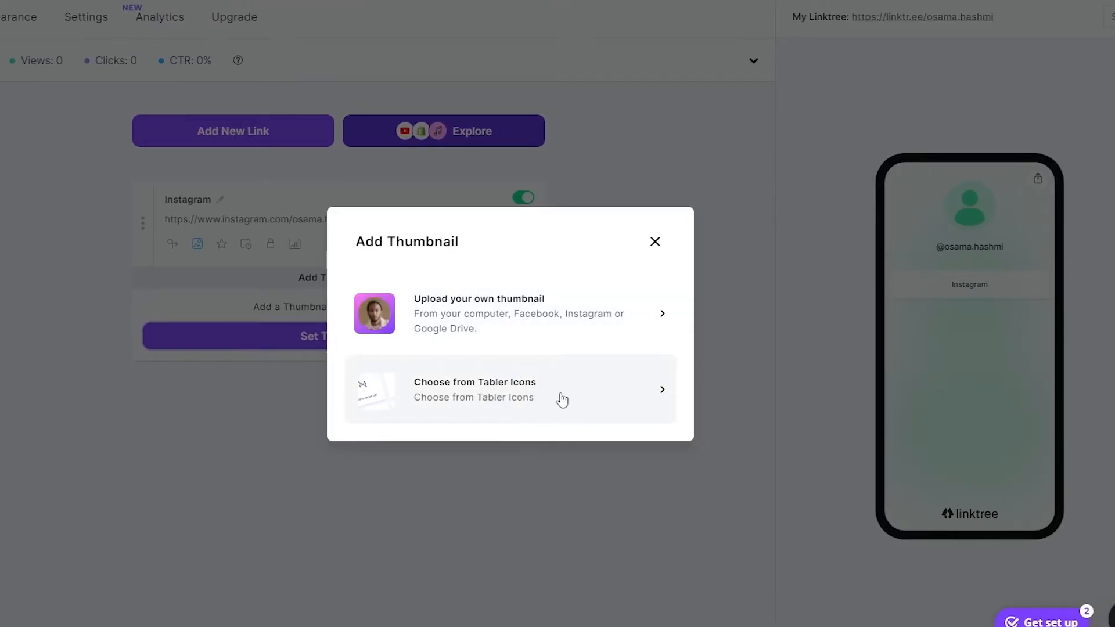
{"action": "left_click", "coordinate": [520, 369]}
{"action": "scroll", "coordinate": [456, 355], "scroll_direction": "down", "scroll_amount": 5}
{"action": "scroll", "coordinate": [456, 355], "scroll_direction": "down", "scroll_amount": 5}
{"action": "left_click", "coordinate": [722, 188]}
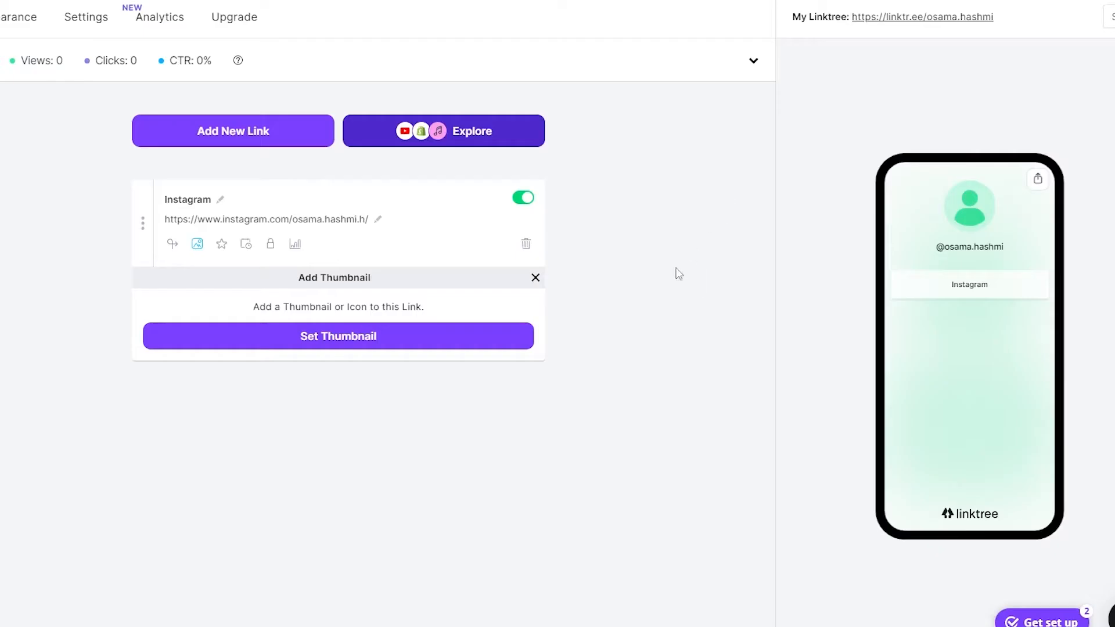
Step: Upload the Capture photo, cropped to its top, as the Instagram thumbnail, then add a blank link
{"action": "left_click", "coordinate": [359, 344]}
{"action": "left_click", "coordinate": [421, 332]}
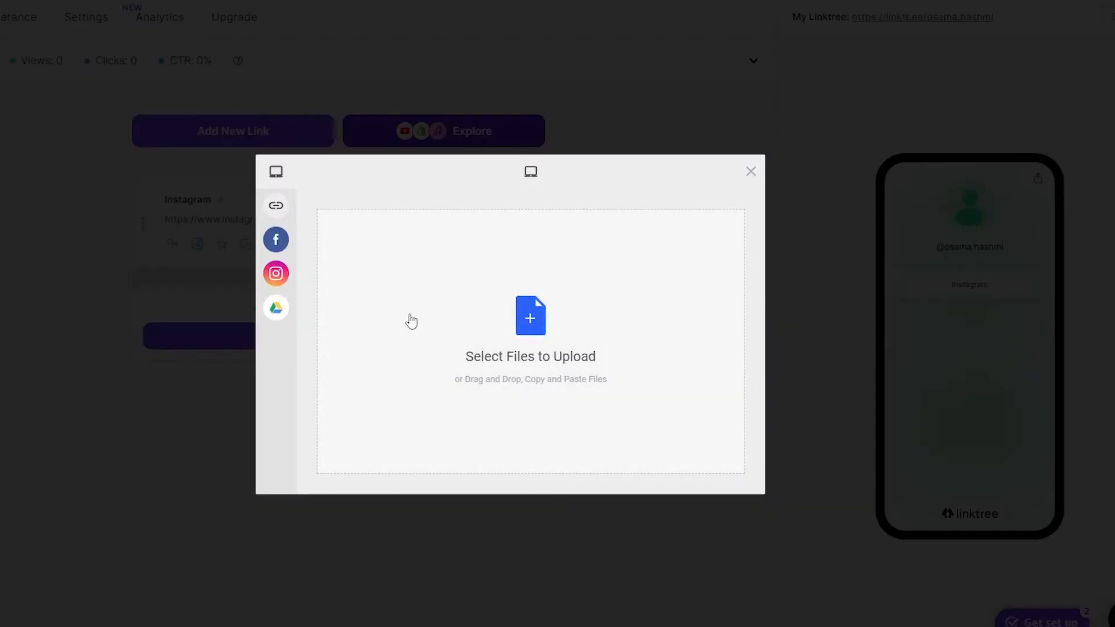
{"action": "left_click", "coordinate": [411, 315]}
{"action": "double_click", "coordinate": [255, 71]}
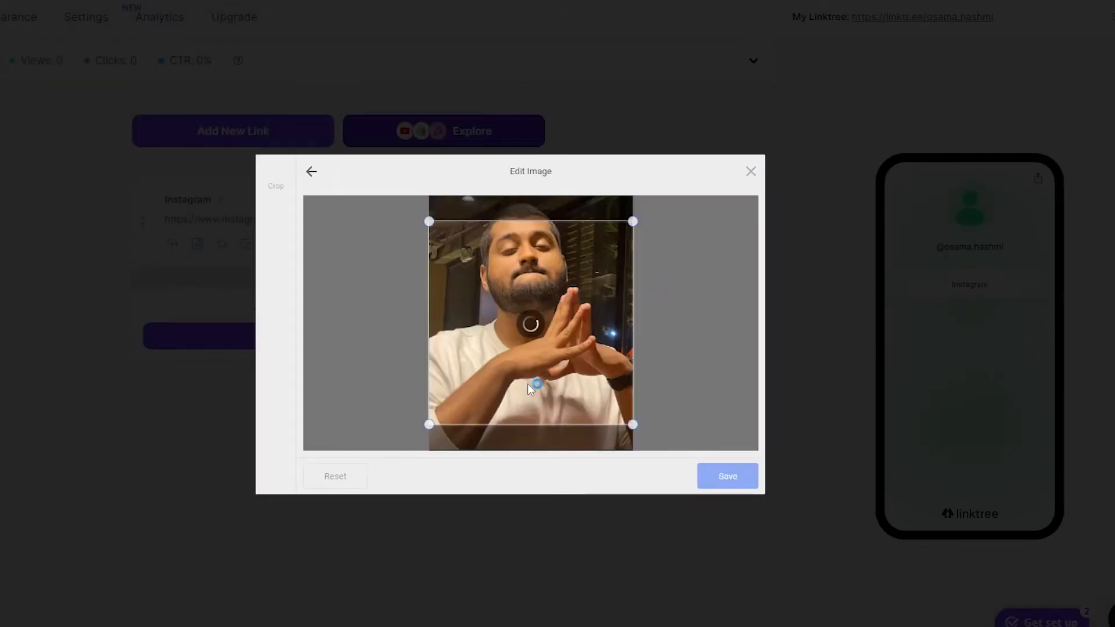
{"action": "left_click_drag", "start_coordinate": [571, 395], "coordinate": [574, 367]}
{"action": "left_click", "coordinate": [727, 475]}
{"action": "left_click", "coordinate": [718, 482]}
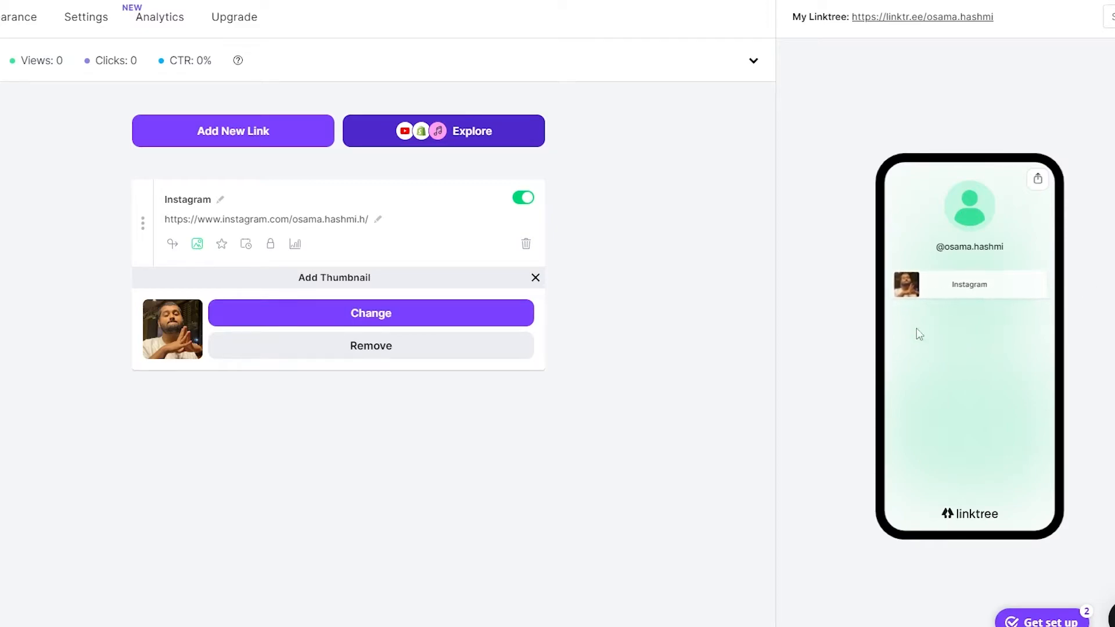
{"action": "left_click", "coordinate": [221, 133]}
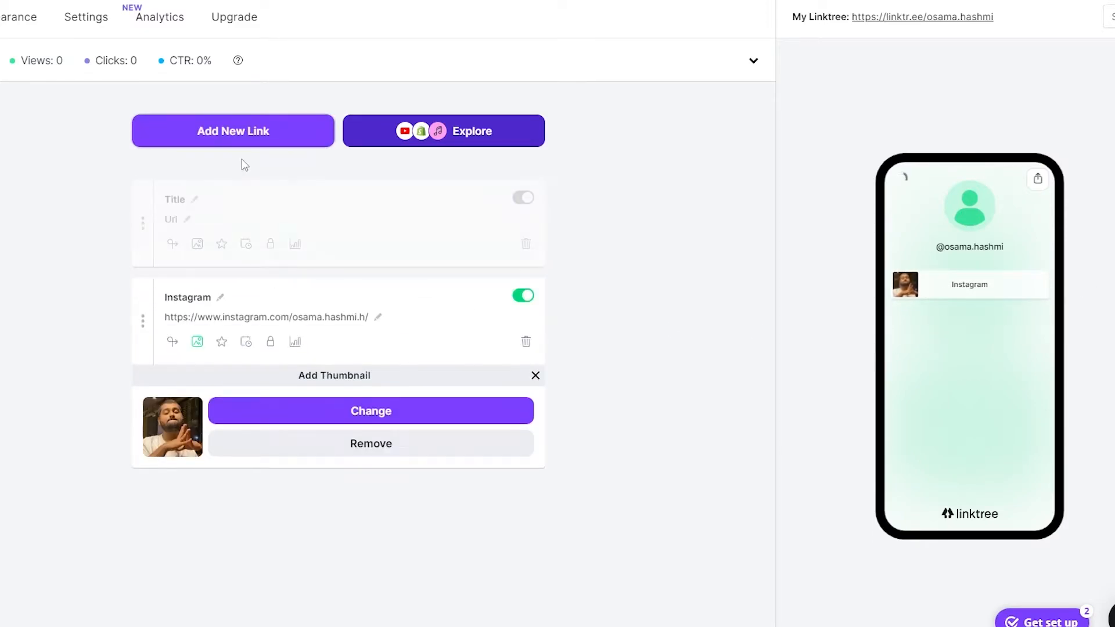
Step: Title the new link 'Twitter' and paste in the Twitter profile URL from a new tab
{"action": "left_click", "coordinate": [171, 199]}
{"action": "type", "text": "Twitter"}
{"action": "left_click", "coordinate": [176, 219]}
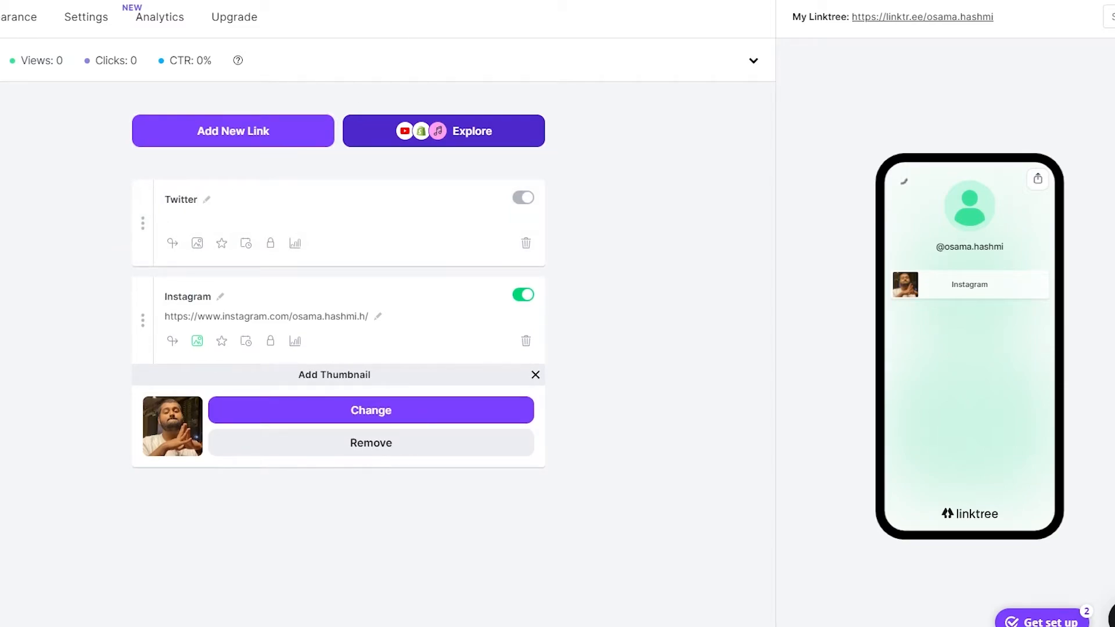
{"action": "key", "text": "ctrl+t"}
{"action": "type", "text": "twi"}
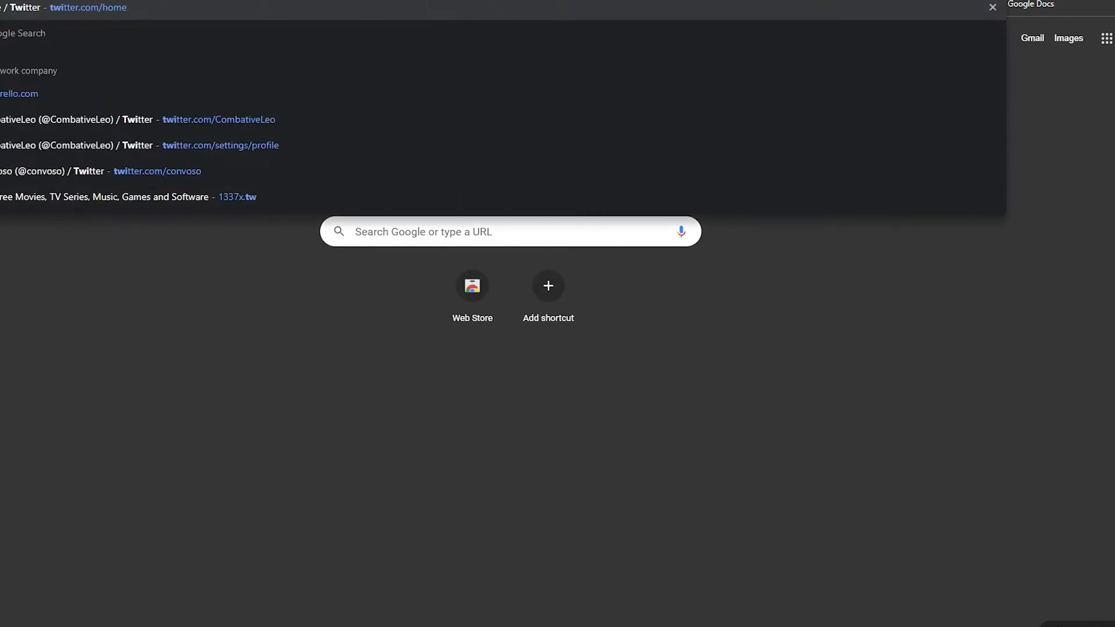
{"action": "key", "text": "Return"}
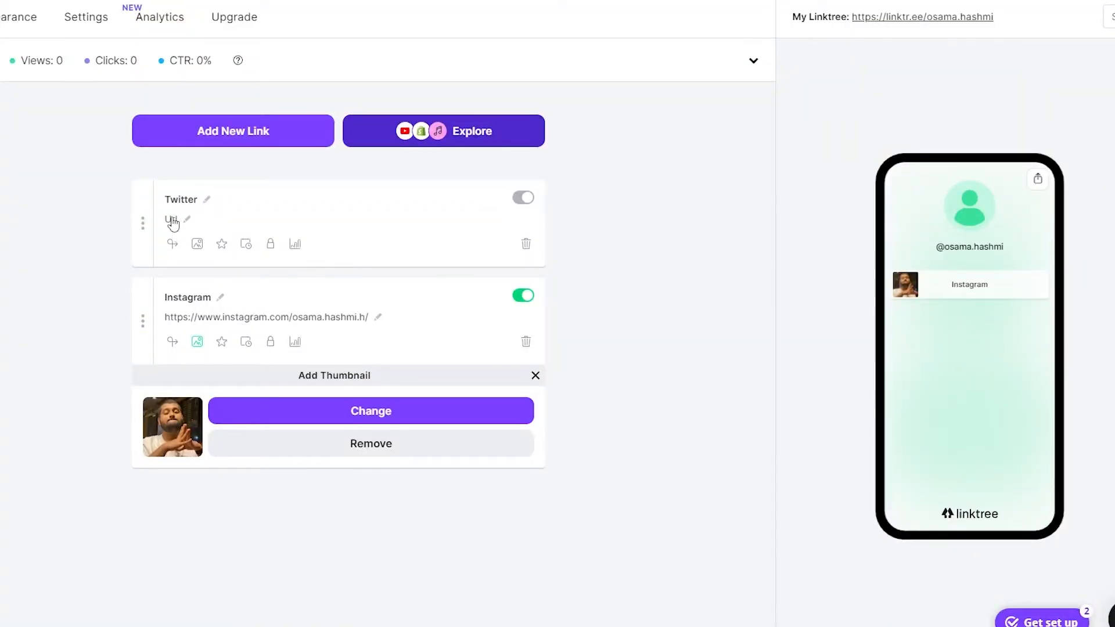
{"action": "left_click", "coordinate": [172, 222]}
{"action": "type", "text": "https://twitter.com/CombativeLeo"}
Step: Upload the cropped Capture photo as the Twitter link's custom thumbnail
{"action": "left_click", "coordinate": [198, 247]}
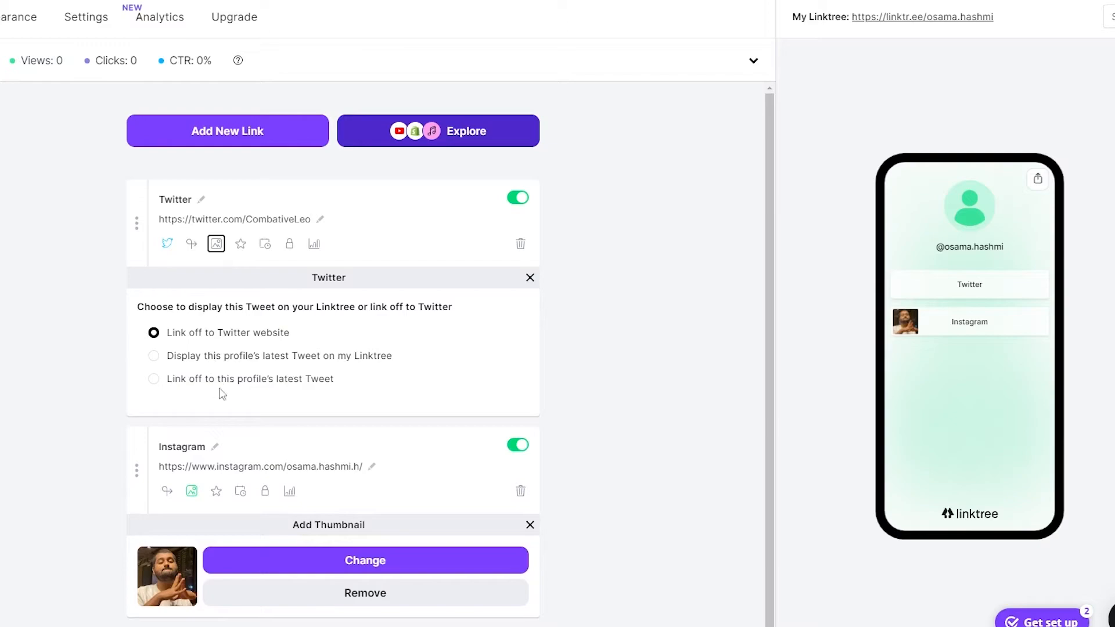
{"action": "left_click", "coordinate": [530, 278]}
{"action": "left_click", "coordinate": [216, 244]}
{"action": "left_click", "coordinate": [398, 335]}
{"action": "left_click", "coordinate": [401, 335]}
{"action": "left_click", "coordinate": [423, 299]}
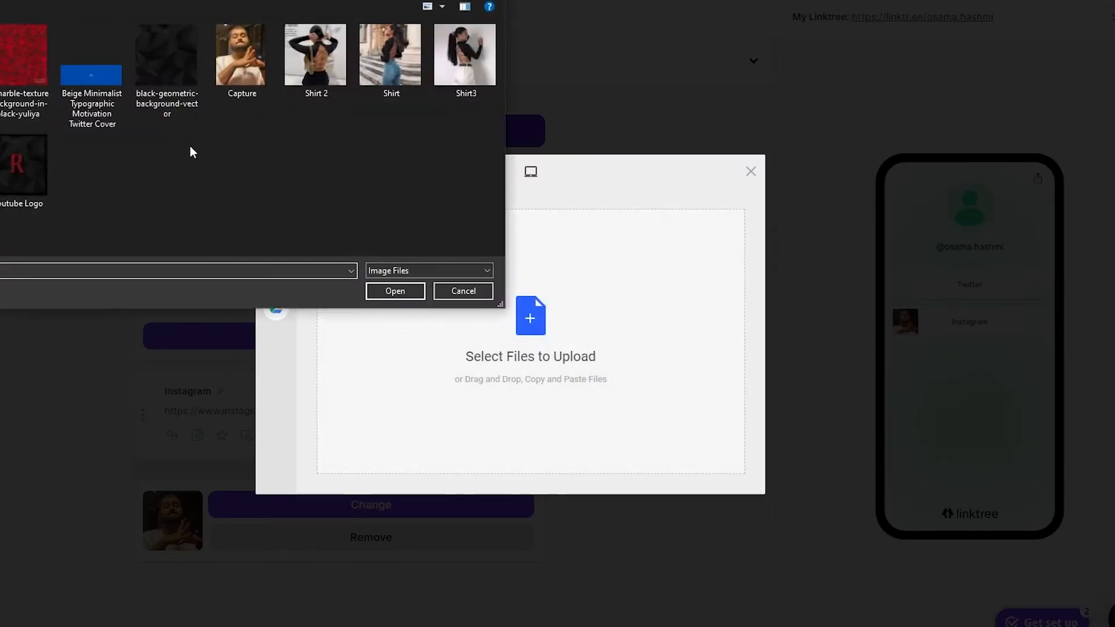
{"action": "left_click", "coordinate": [242, 58]}
{"action": "left_click", "coordinate": [395, 291]}
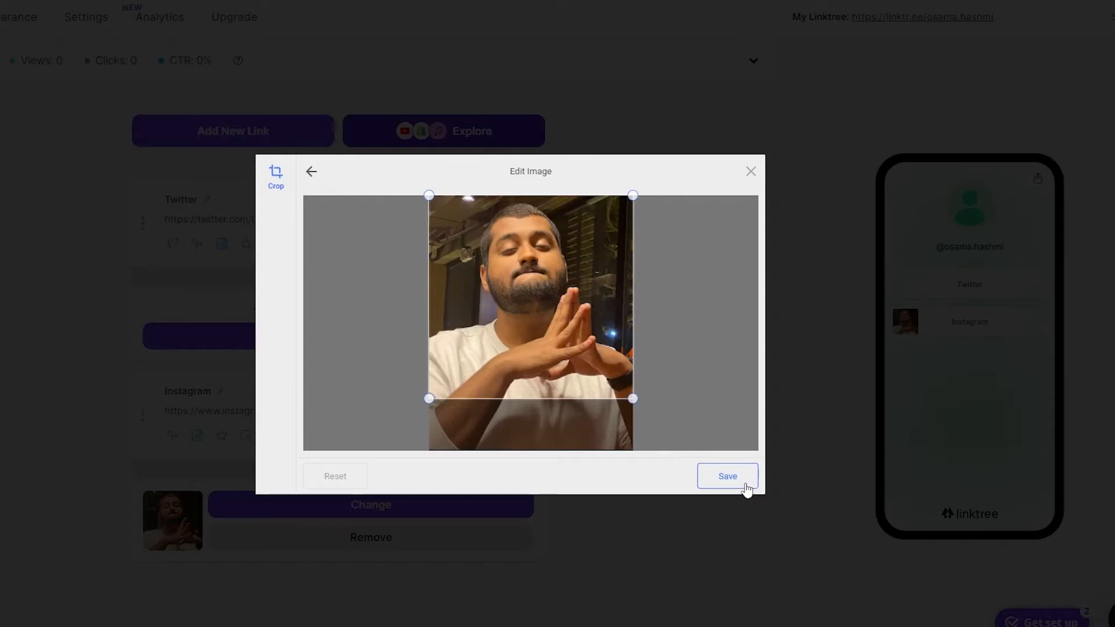
{"action": "left_click", "coordinate": [746, 486]}
{"action": "left_click", "coordinate": [746, 485]}
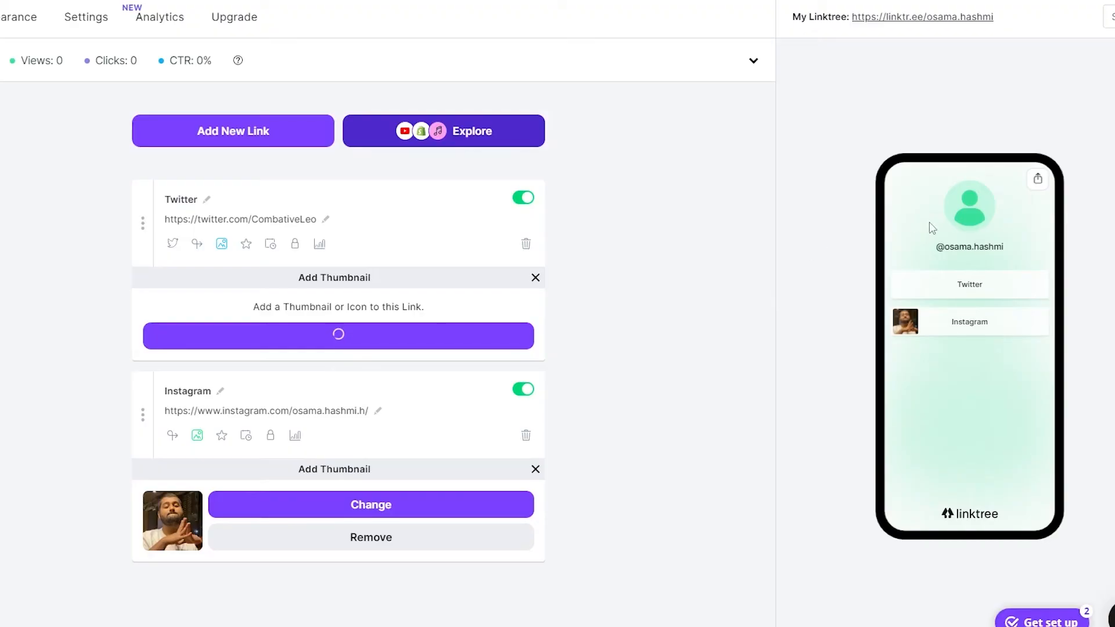
Step: Follow the share panel's Add to Instagram instructions through to Instagram's Edit Profile page
{"action": "left_click", "coordinate": [1038, 178]}
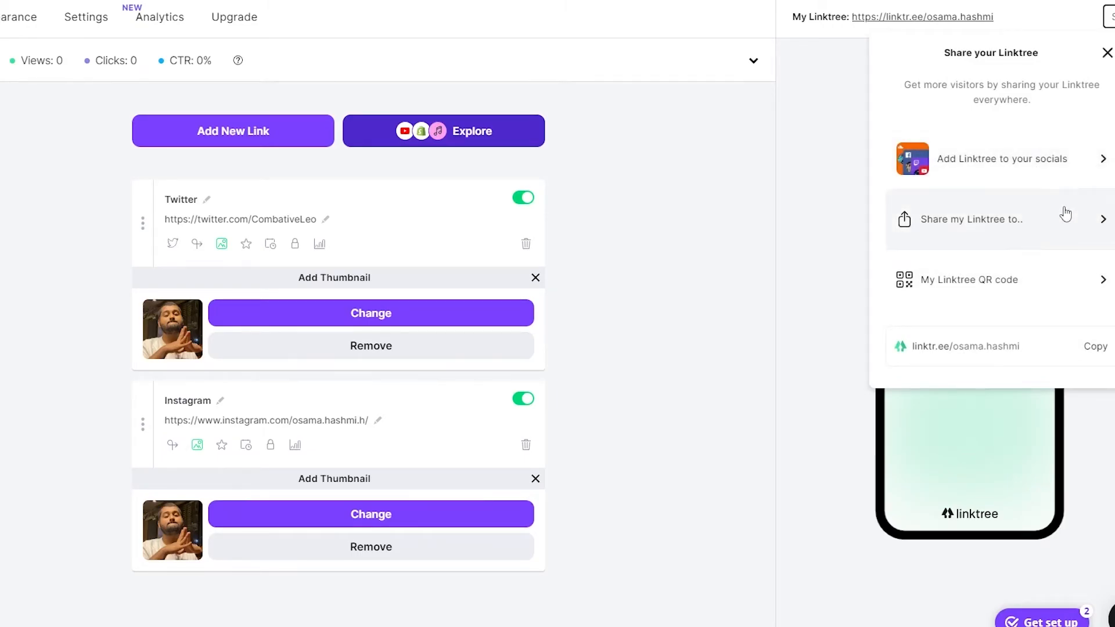
{"action": "left_click", "coordinate": [1063, 177]}
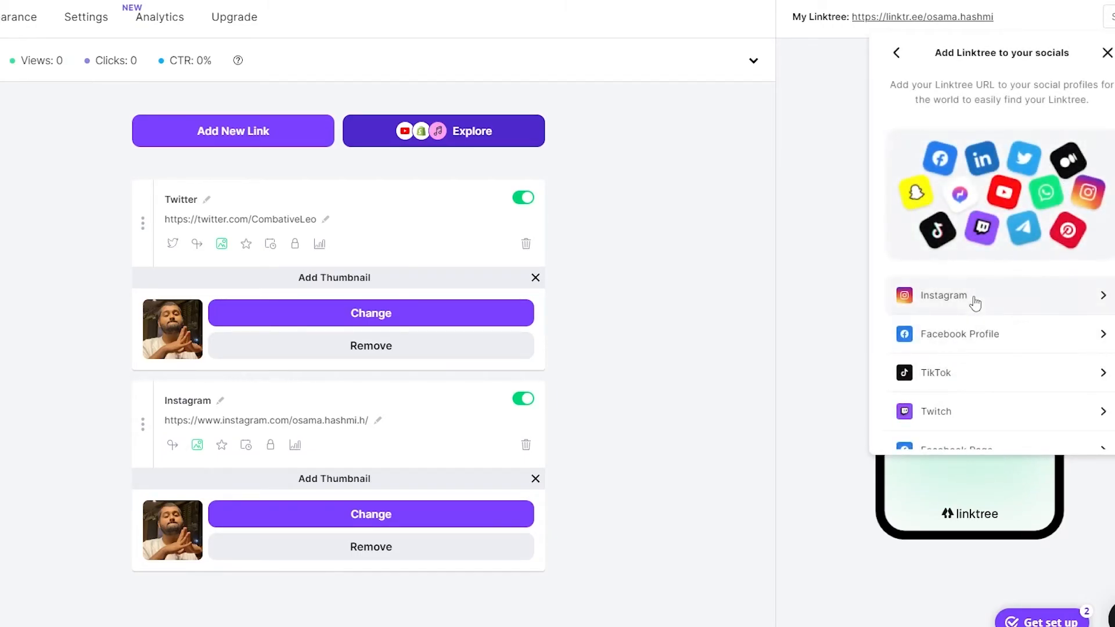
{"action": "left_click", "coordinate": [929, 297]}
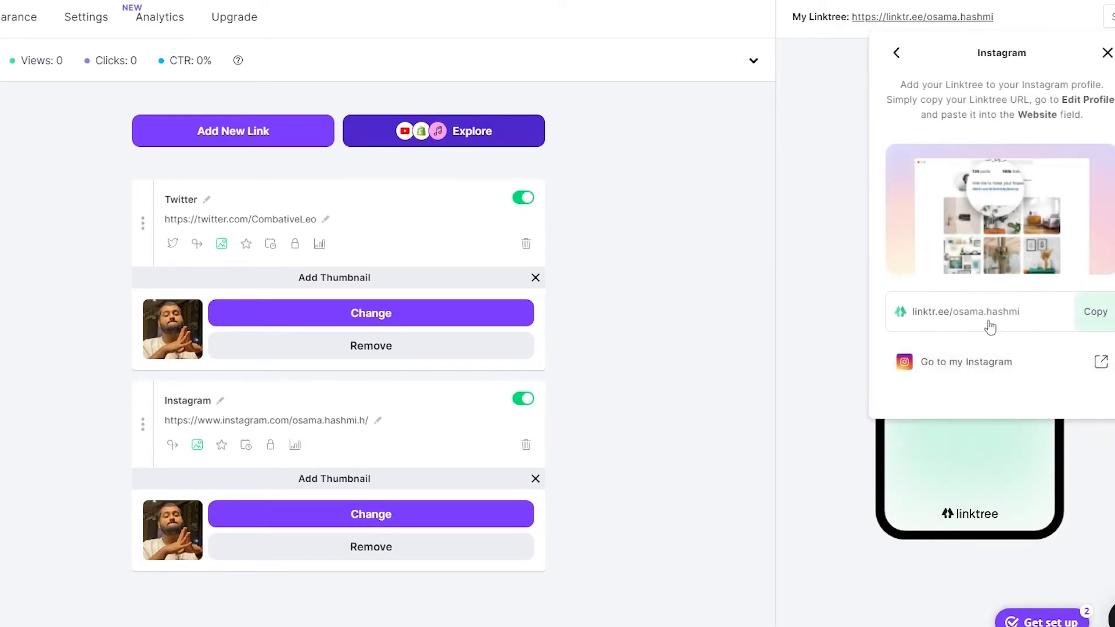
{"action": "left_click", "coordinate": [1095, 376]}
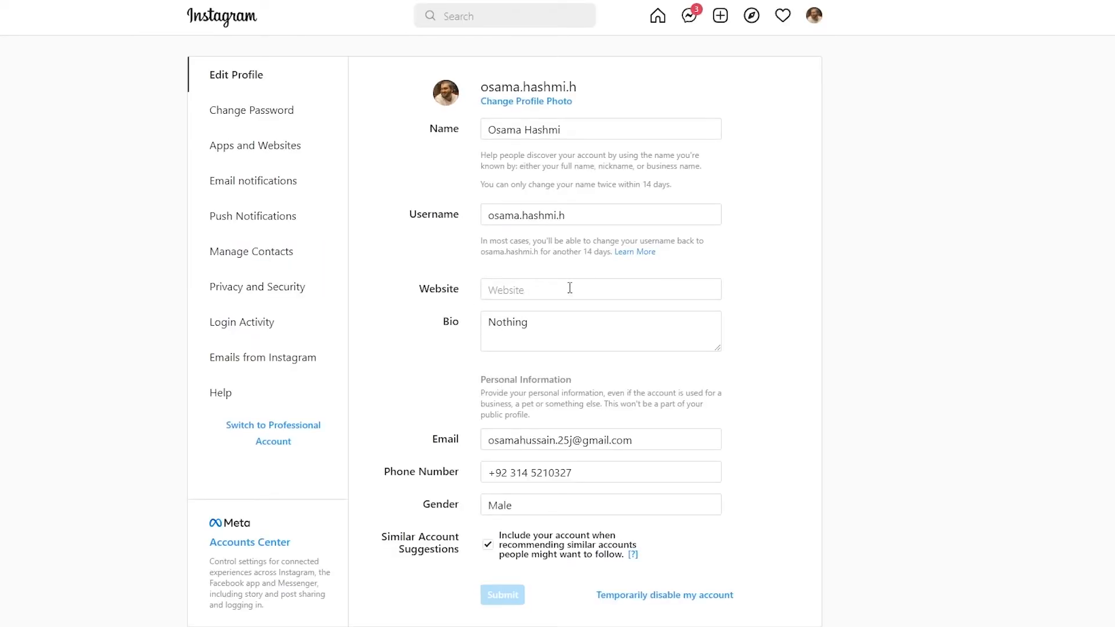
Step: Paste the Linktree address into Instagram's Website field, save, and open it from the refreshed profile
{"action": "scroll", "coordinate": [561, 337], "scroll_direction": "down", "scroll_amount": 1}
{"action": "left_click", "coordinate": [548, 222]}
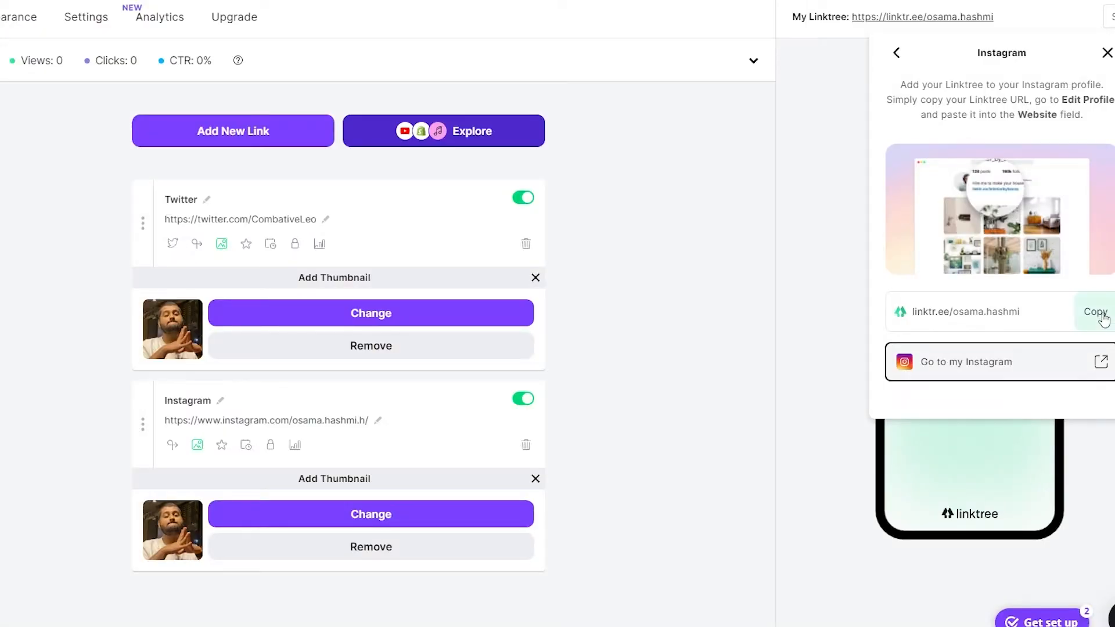
{"action": "left_click", "coordinate": [1101, 317]}
{"action": "type", "text": "https://twitter.com/CombativeLeo"}
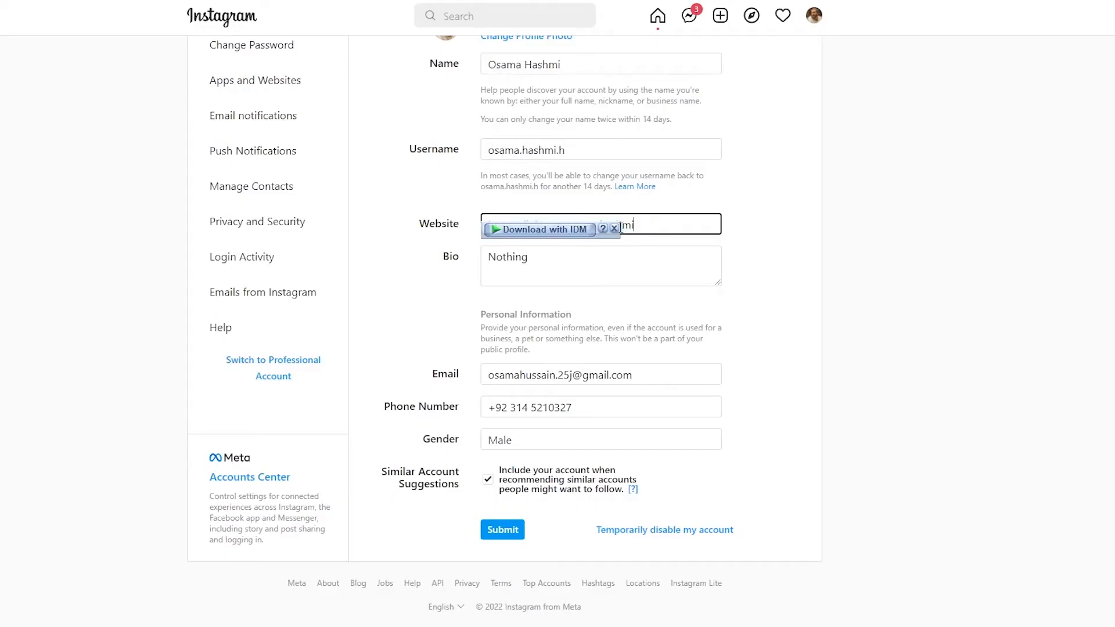
{"action": "type", "text": "https://linktr.ee/osama.hashmi"}
{"action": "scroll", "coordinate": [860, 413], "scroll_direction": "up", "scroll_amount": 1}
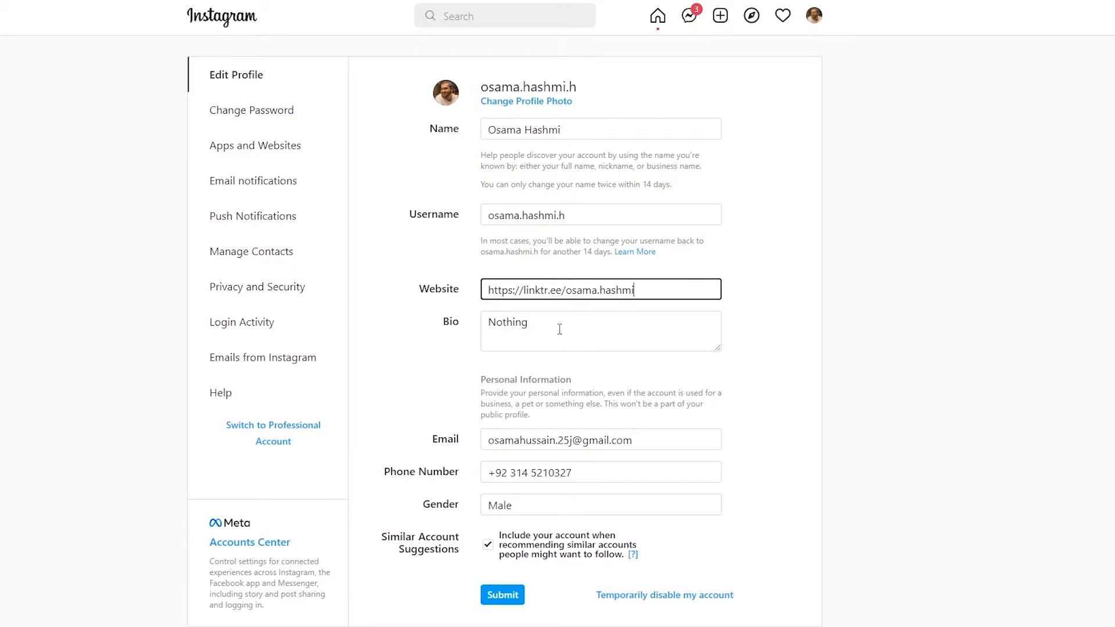
{"action": "left_click", "coordinate": [502, 595]}
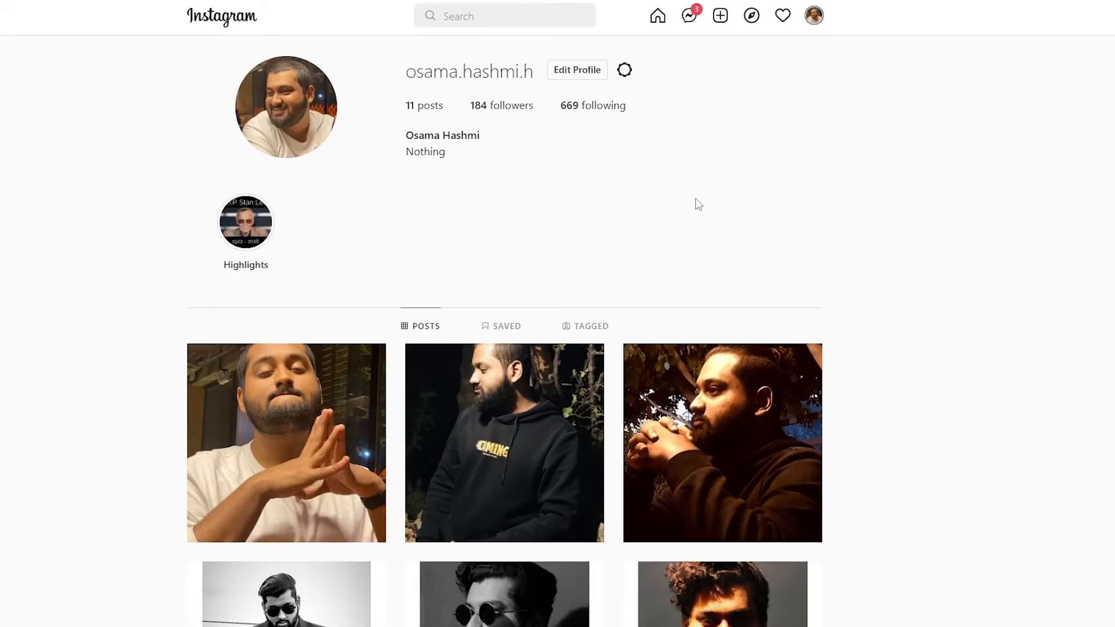
{"action": "key", "text": "F5"}
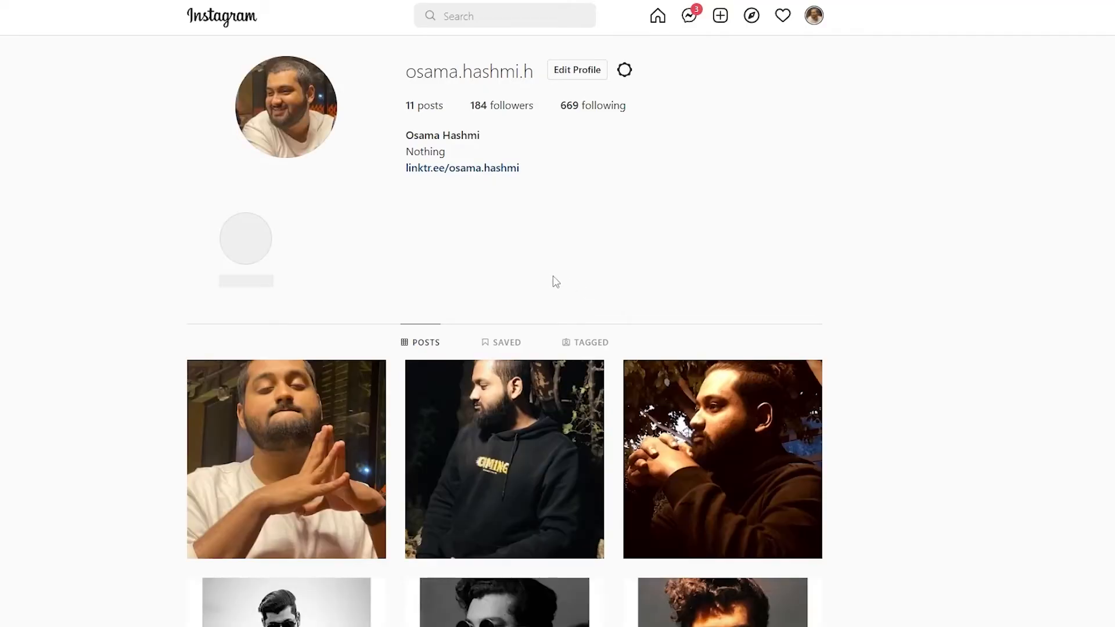
{"action": "left_click", "coordinate": [475, 170]}
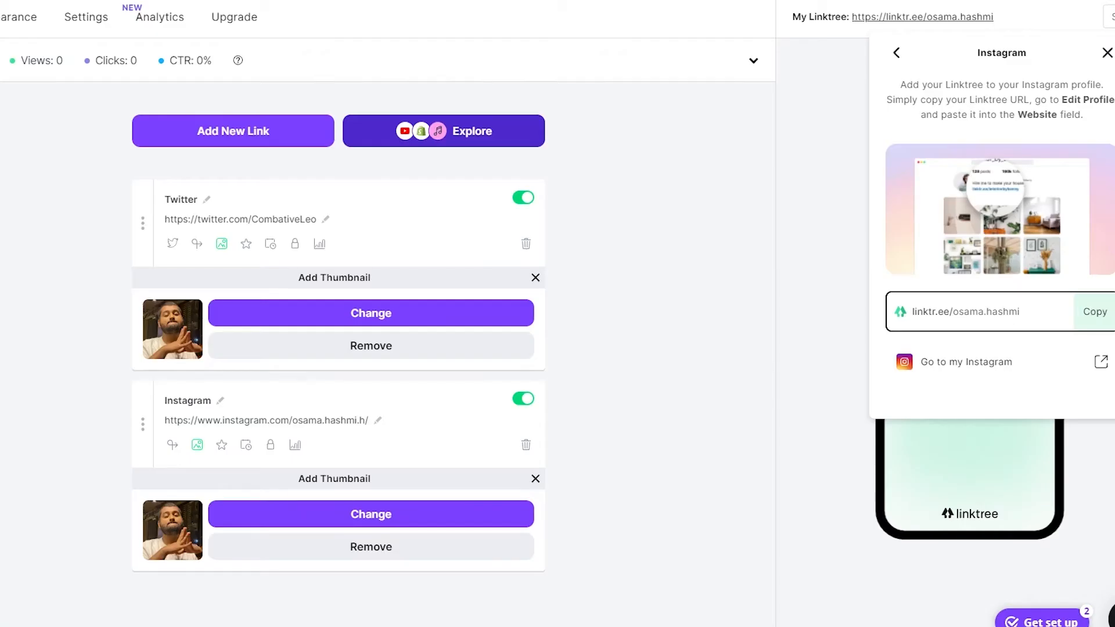
Step: Close the share panel and browse the theme cards on the Appearance page
{"action": "key", "text": "Escape"}
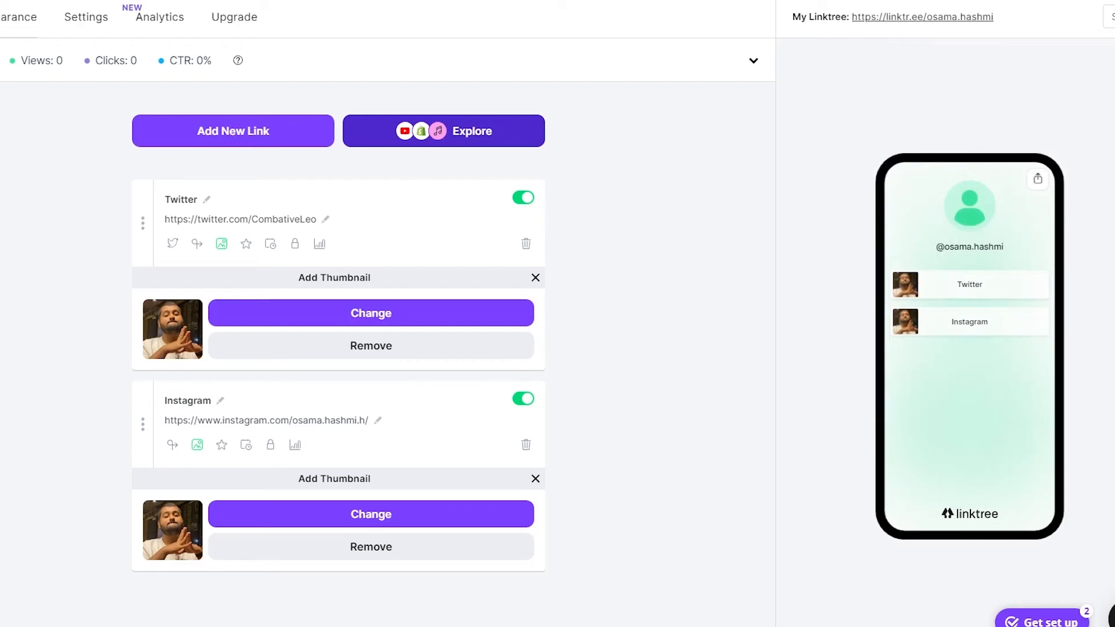
{"action": "left_click", "coordinate": [24, 26]}
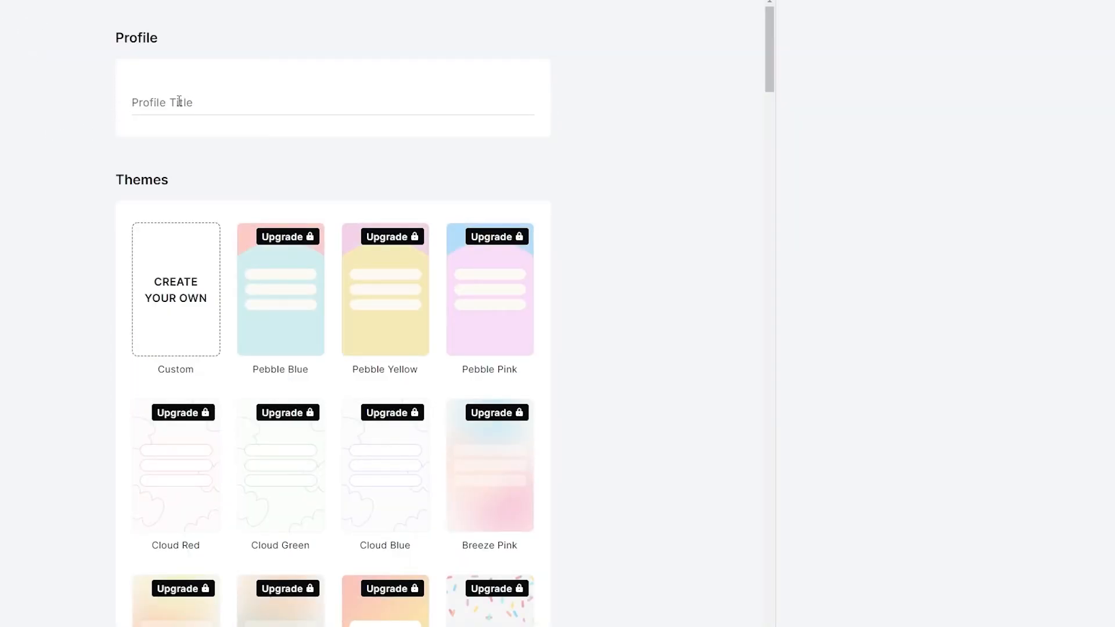
{"action": "scroll", "coordinate": [496, 377], "scroll_direction": "down", "scroll_amount": 10}
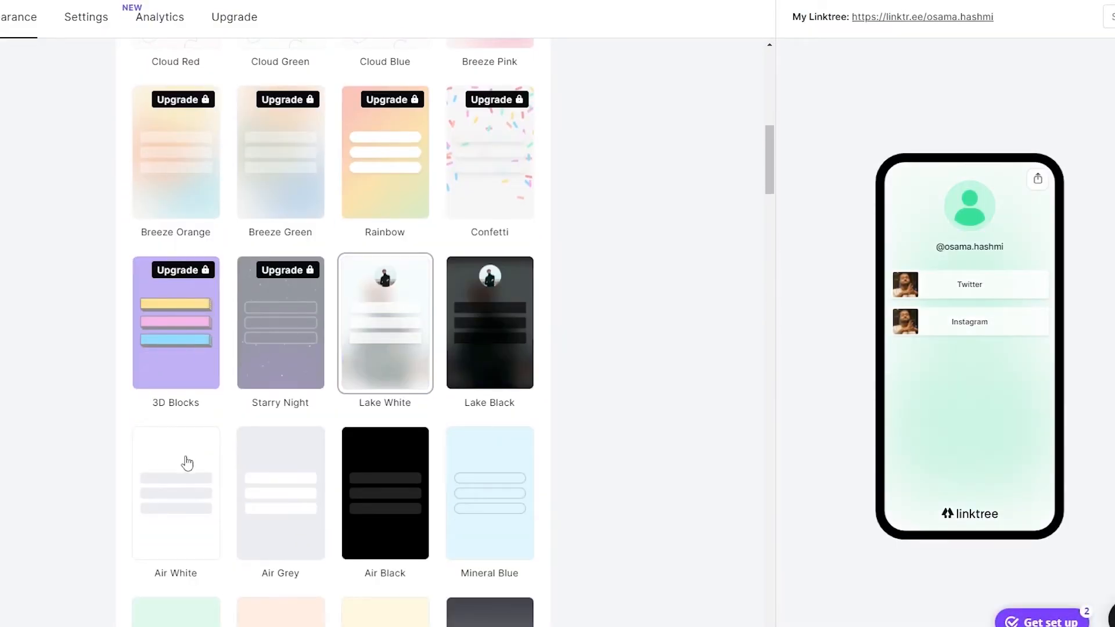
{"action": "scroll", "coordinate": [395, 486], "scroll_direction": "down", "scroll_amount": 2}
{"action": "scroll", "coordinate": [470, 378], "scroll_direction": "up", "scroll_amount": 10}
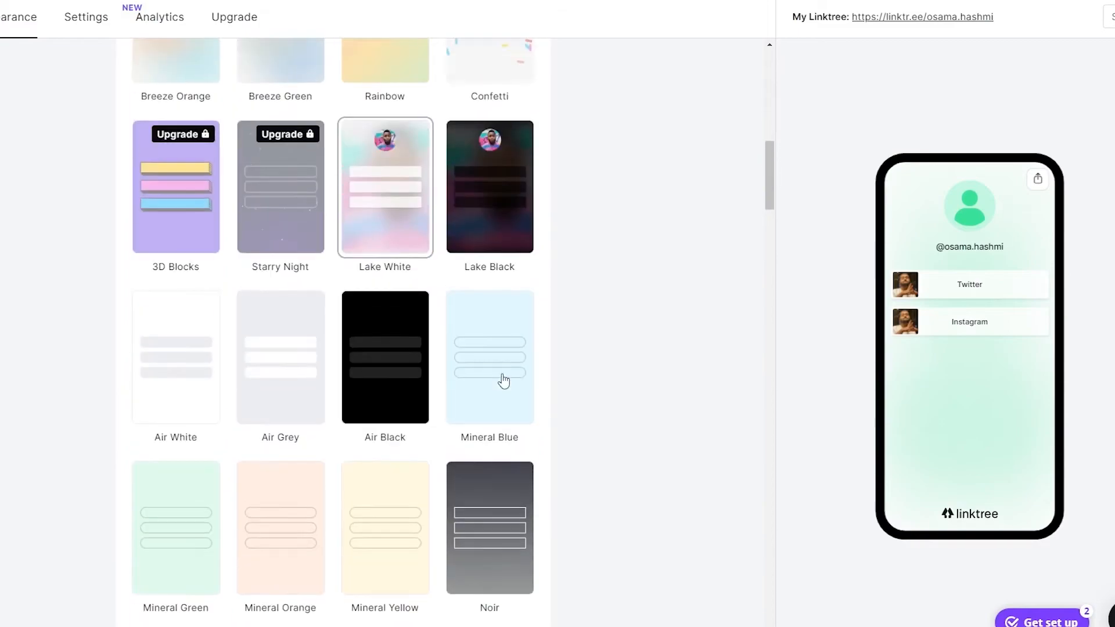
{"action": "scroll", "coordinate": [505, 322], "scroll_direction": "down", "scroll_amount": 5}
{"action": "scroll", "coordinate": [521, 315], "scroll_direction": "down", "scroll_amount": 12}
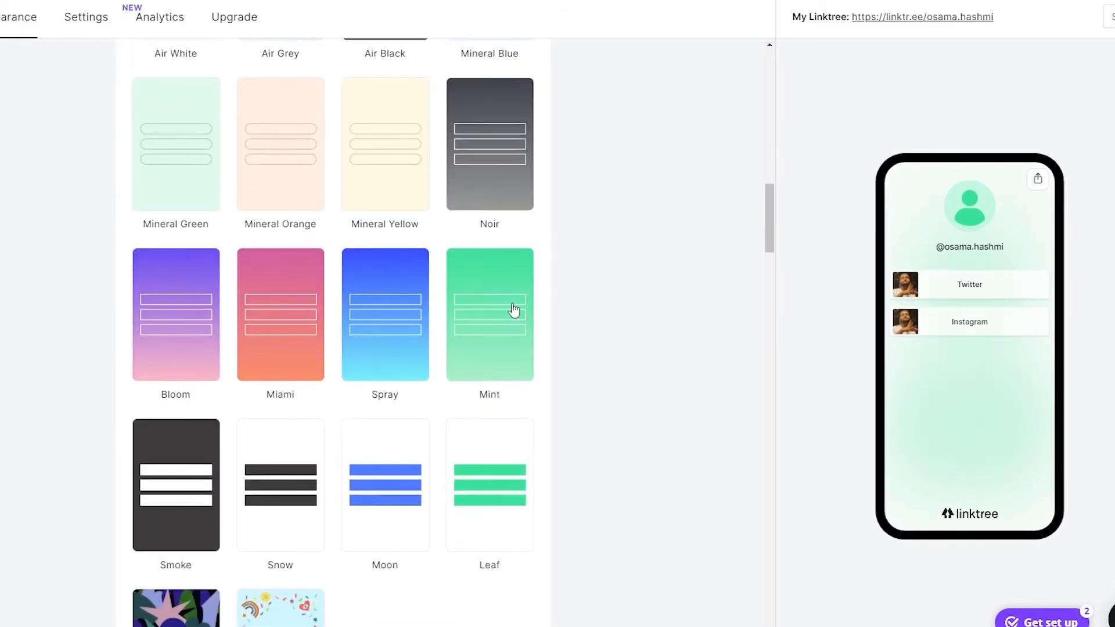
{"action": "scroll", "coordinate": [387, 383], "scroll_direction": "up", "scroll_amount": 4}
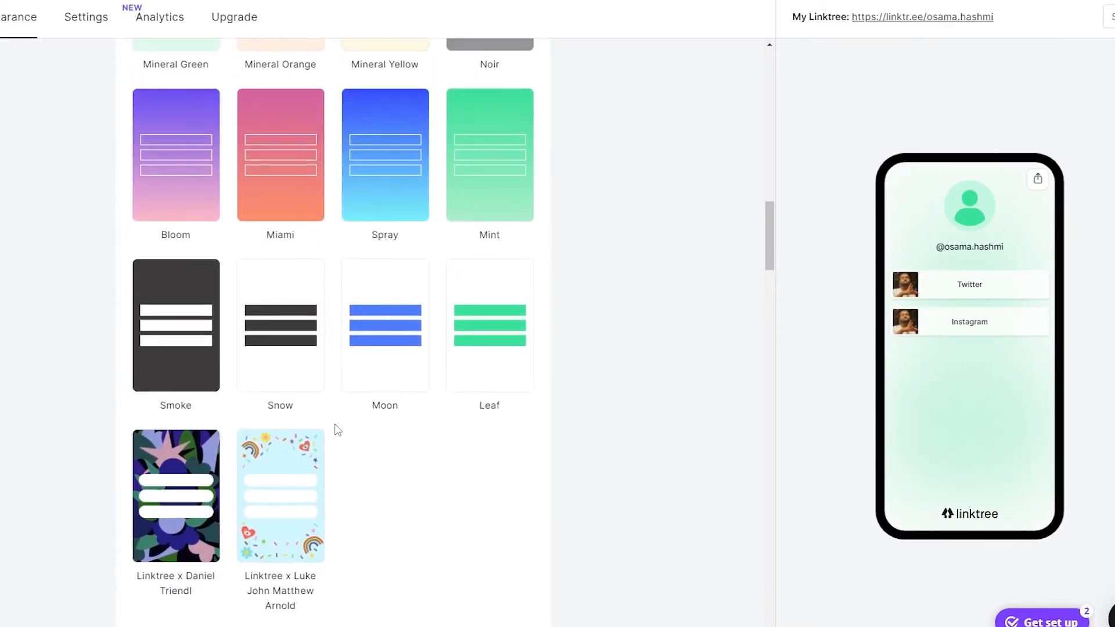
Step: Try the Smoke, Noir and Spray themes, then apply Bloom
{"action": "left_click", "coordinate": [170, 428]}
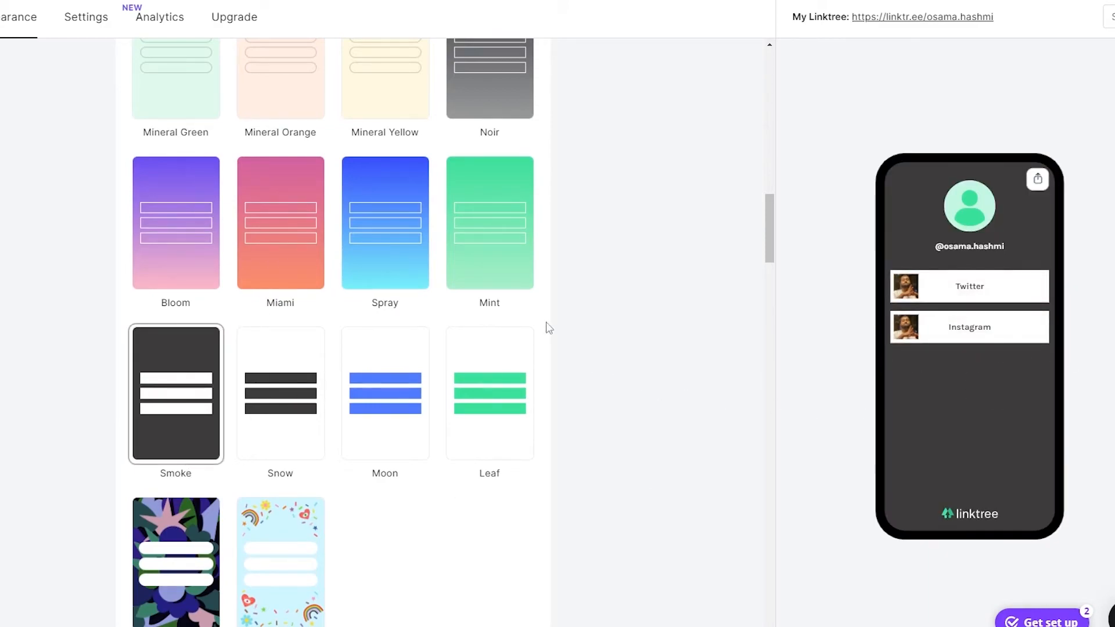
{"action": "scroll", "coordinate": [557, 332], "scroll_direction": "up", "scroll_amount": 3}
{"action": "left_click", "coordinate": [490, 204]}
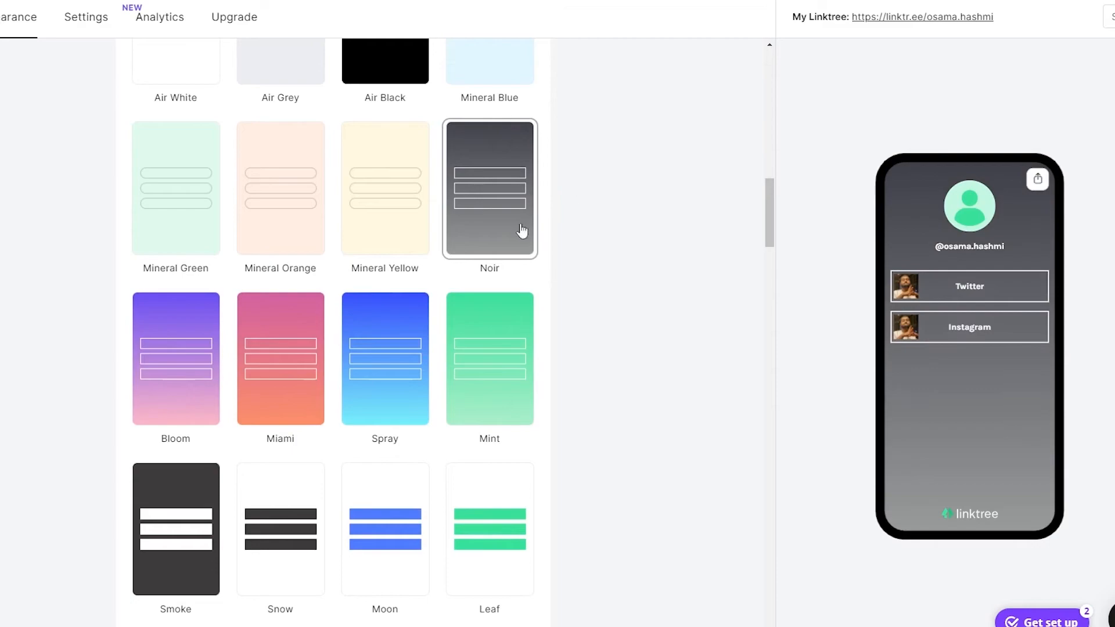
{"action": "left_click", "coordinate": [406, 344]}
{"action": "left_click", "coordinate": [179, 362]}
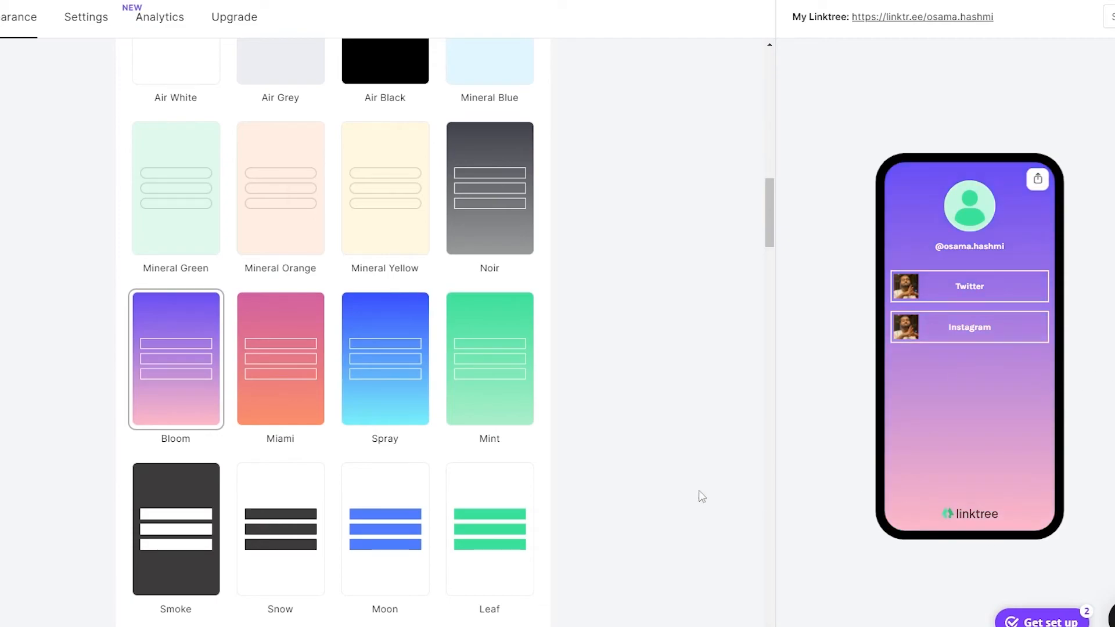
{"action": "scroll", "coordinate": [389, 439], "scroll_direction": "up", "scroll_amount": 8}
{"action": "scroll", "coordinate": [185, 492], "scroll_direction": "up", "scroll_amount": 10}
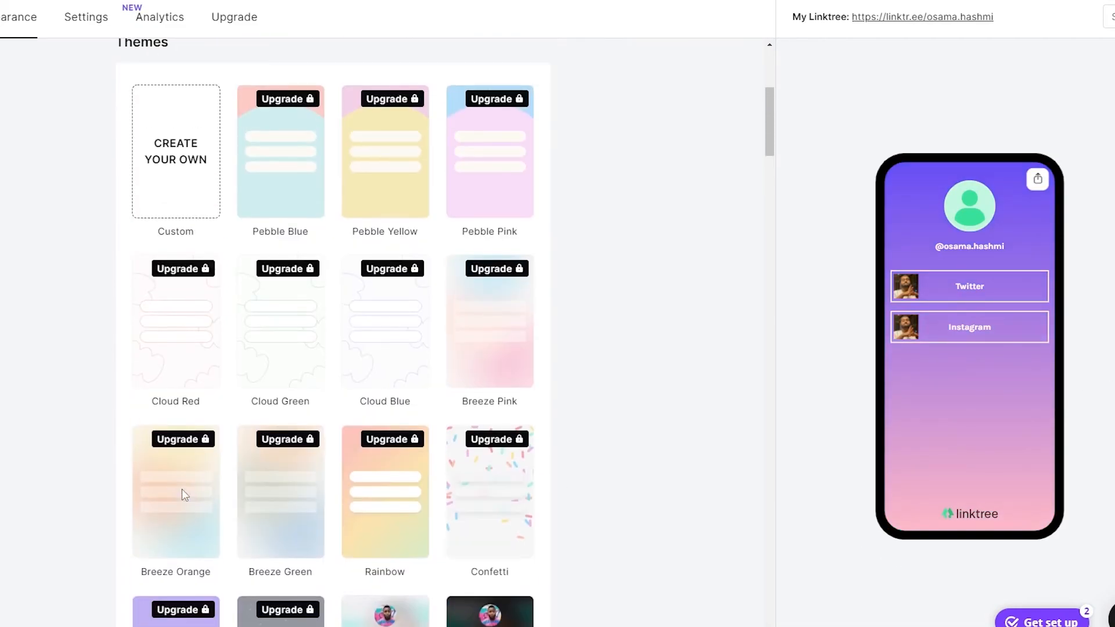
{"action": "scroll", "coordinate": [174, 360], "scroll_direction": "down", "scroll_amount": 5}
Step: Give the profile a custom gradient background running downward, skipping the locked Stripe option
{"action": "left_click", "coordinate": [190, 227]}
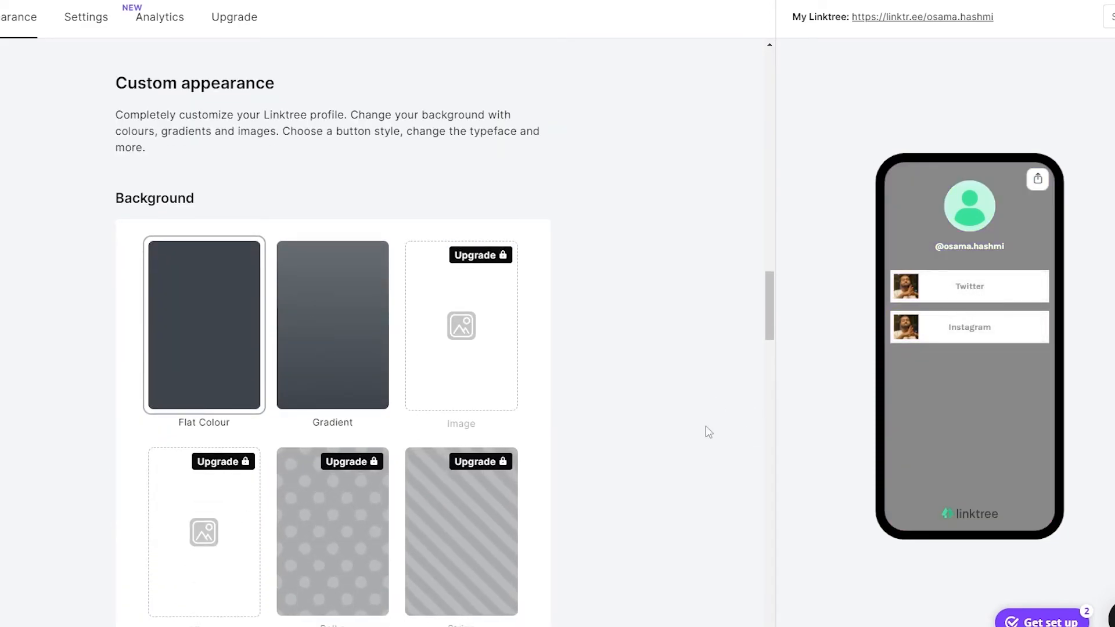
{"action": "left_click", "coordinate": [336, 348]}
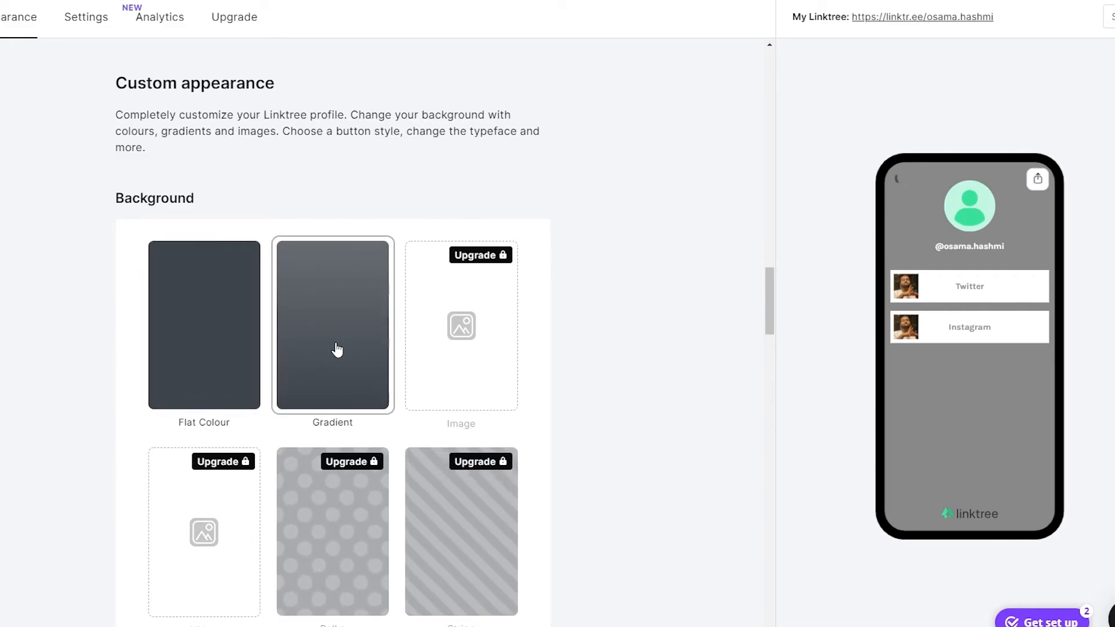
{"action": "left_click", "coordinate": [492, 550]}
{"action": "left_click", "coordinate": [490, 546]}
{"action": "scroll", "coordinate": [492, 550], "scroll_direction": "down", "scroll_amount": 8}
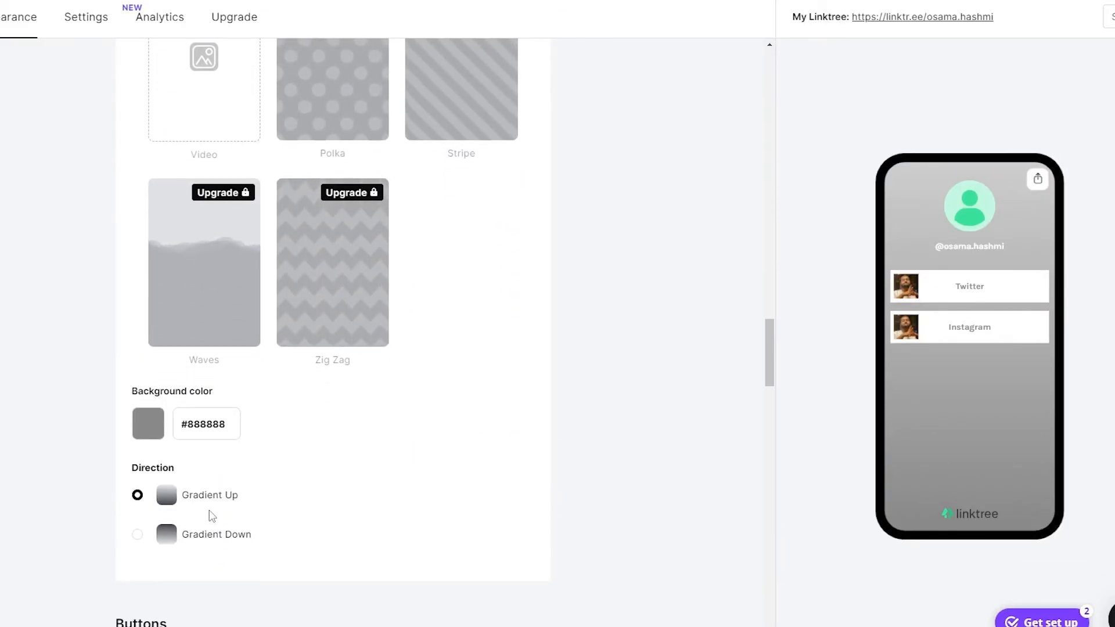
{"action": "left_click", "coordinate": [168, 534]}
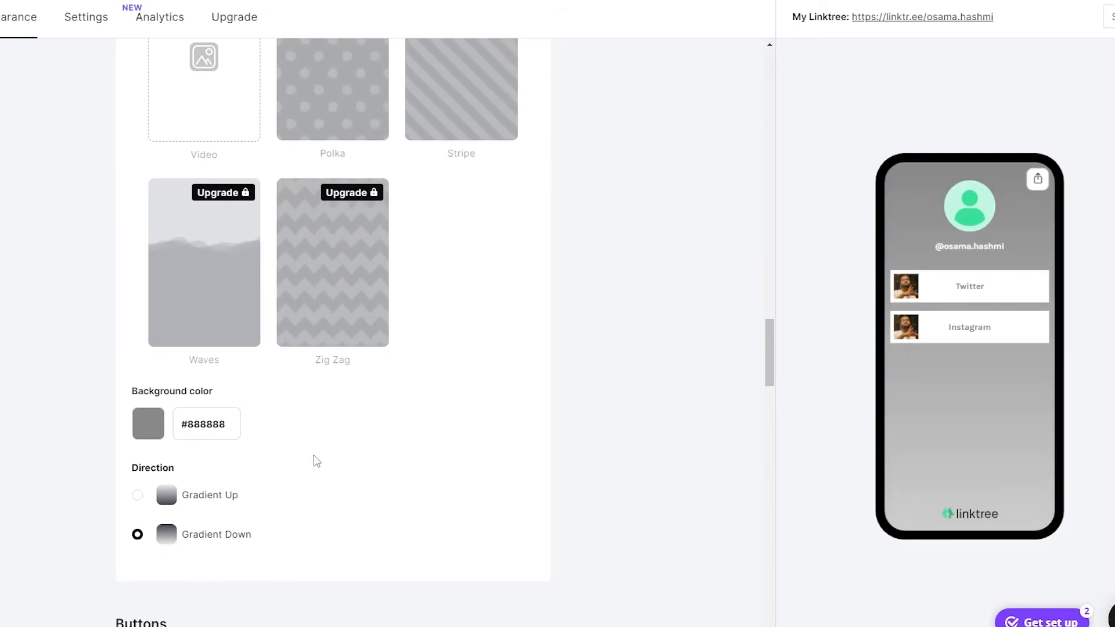
Step: Apply the Linktree x Daniel Triendl floral theme and check the preview
{"action": "scroll", "coordinate": [353, 447], "scroll_direction": "up", "scroll_amount": 15}
{"action": "scroll", "coordinate": [351, 441], "scroll_direction": "up", "scroll_amount": 2}
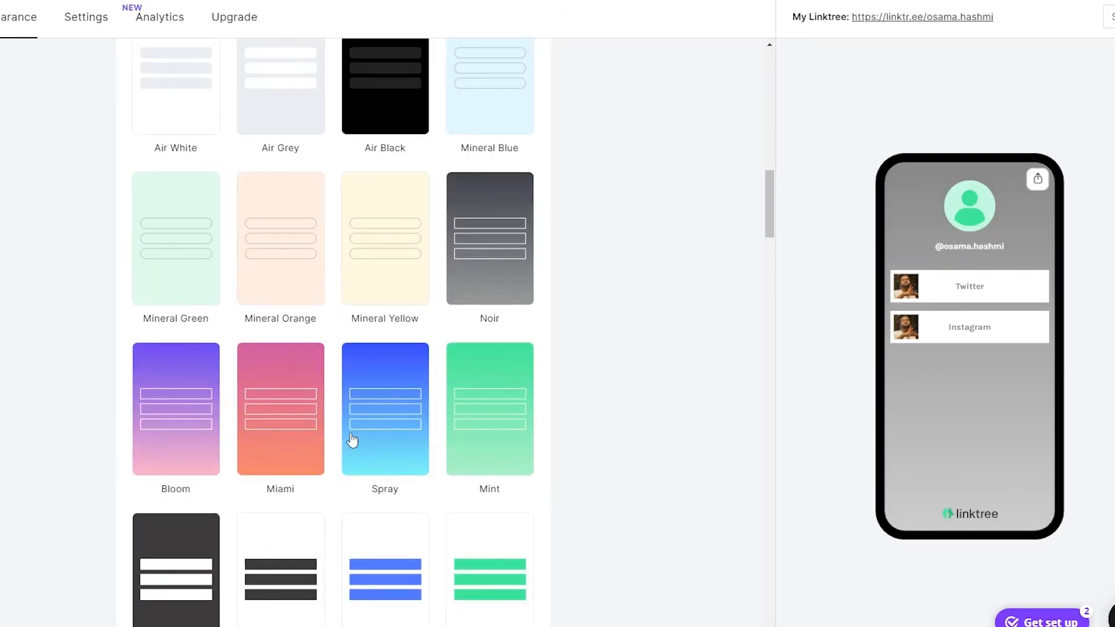
{"action": "scroll", "coordinate": [342, 441], "scroll_direction": "down", "scroll_amount": 4}
{"action": "scroll", "coordinate": [193, 441], "scroll_direction": "up", "scroll_amount": 3}
{"action": "scroll", "coordinate": [195, 449], "scroll_direction": "down", "scroll_amount": 5}
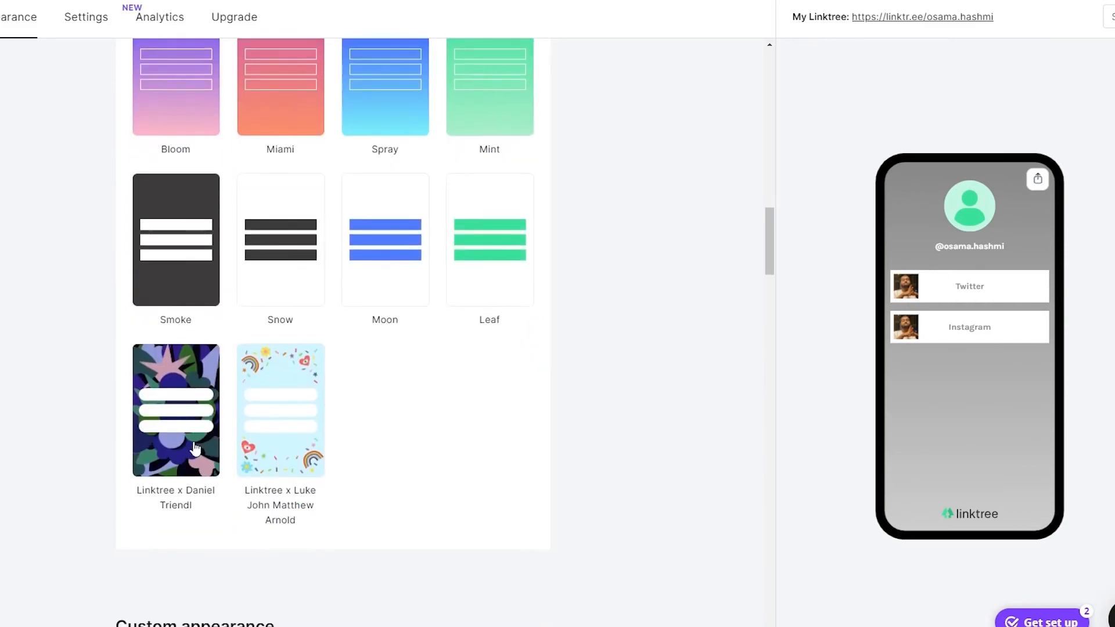
{"action": "left_click", "coordinate": [182, 417]}
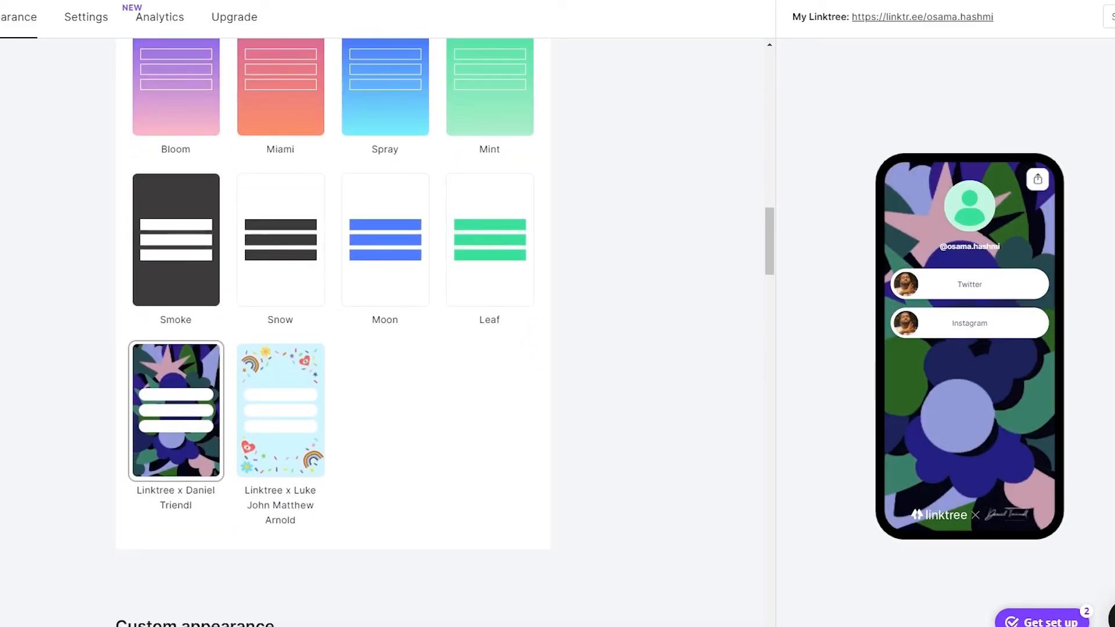
{"action": "scroll", "coordinate": [390, 360], "scroll_direction": "up", "scroll_amount": 10}
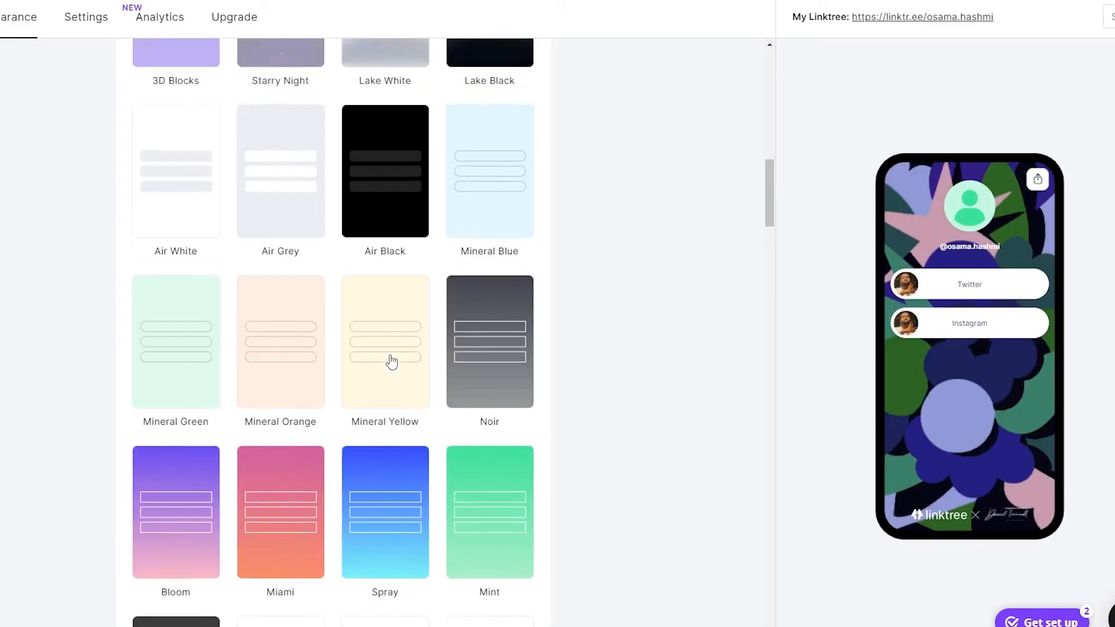
{"action": "scroll", "coordinate": [379, 386], "scroll_direction": "up", "scroll_amount": 5}
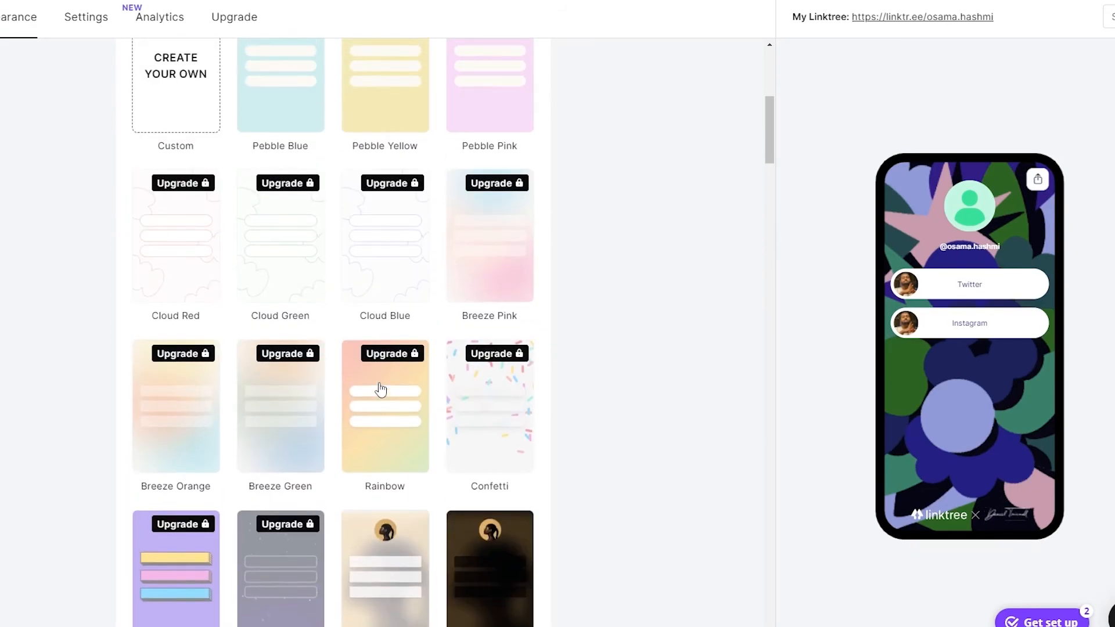
{"action": "scroll", "coordinate": [389, 401], "scroll_direction": "down", "scroll_amount": 3}
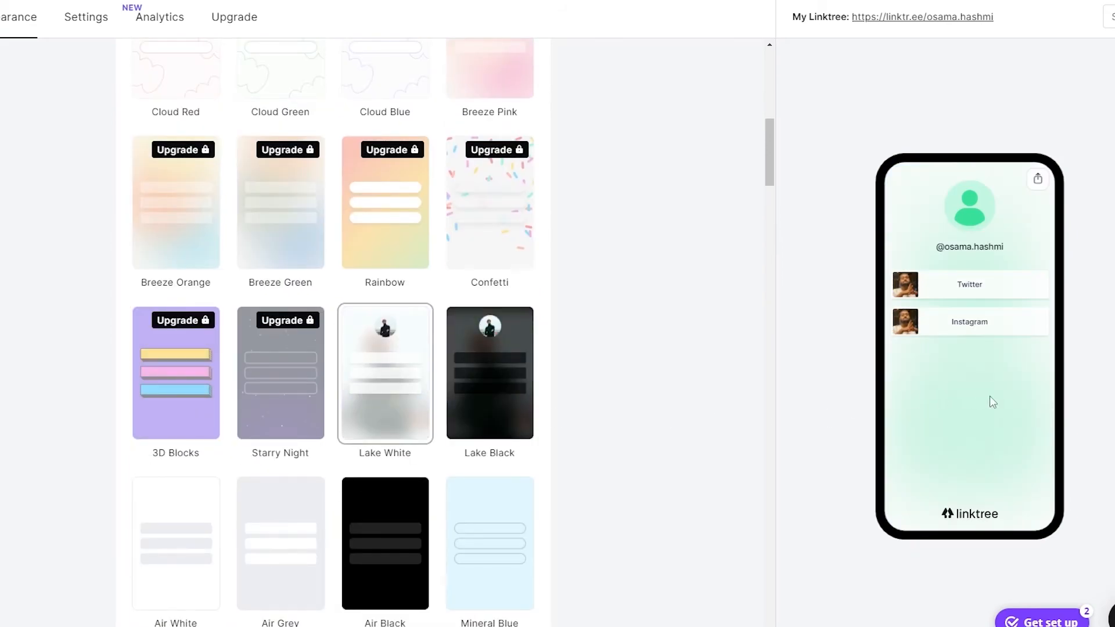
Step: Apply the Lake Black theme and upload the cropped Capture image as the profile picture
{"action": "left_click", "coordinate": [490, 413]}
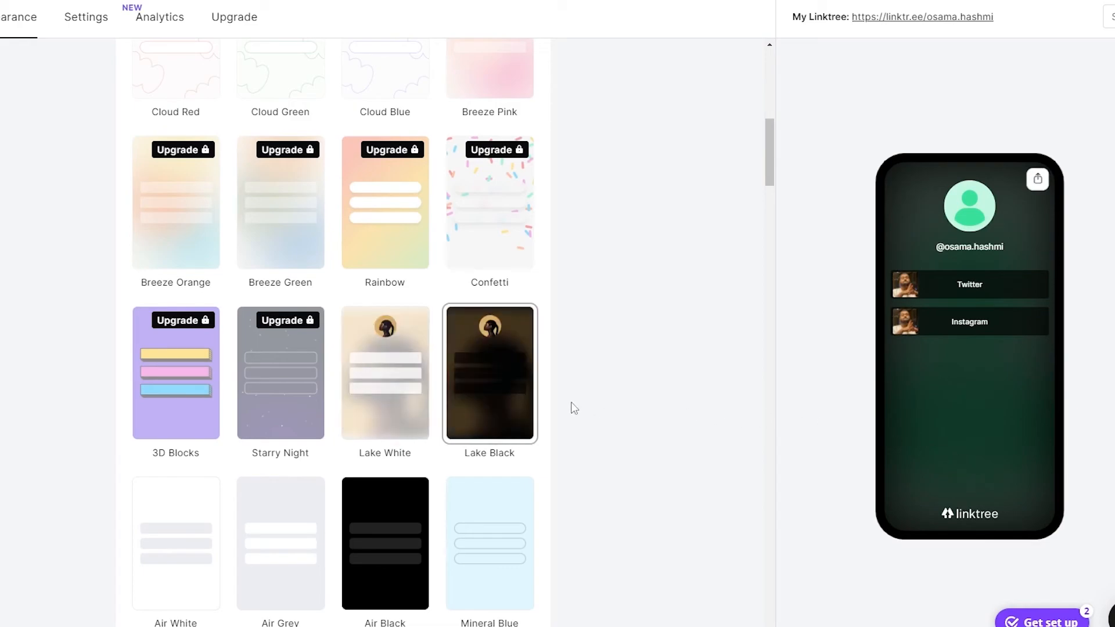
{"action": "scroll", "coordinate": [428, 412], "scroll_direction": "up", "scroll_amount": 10}
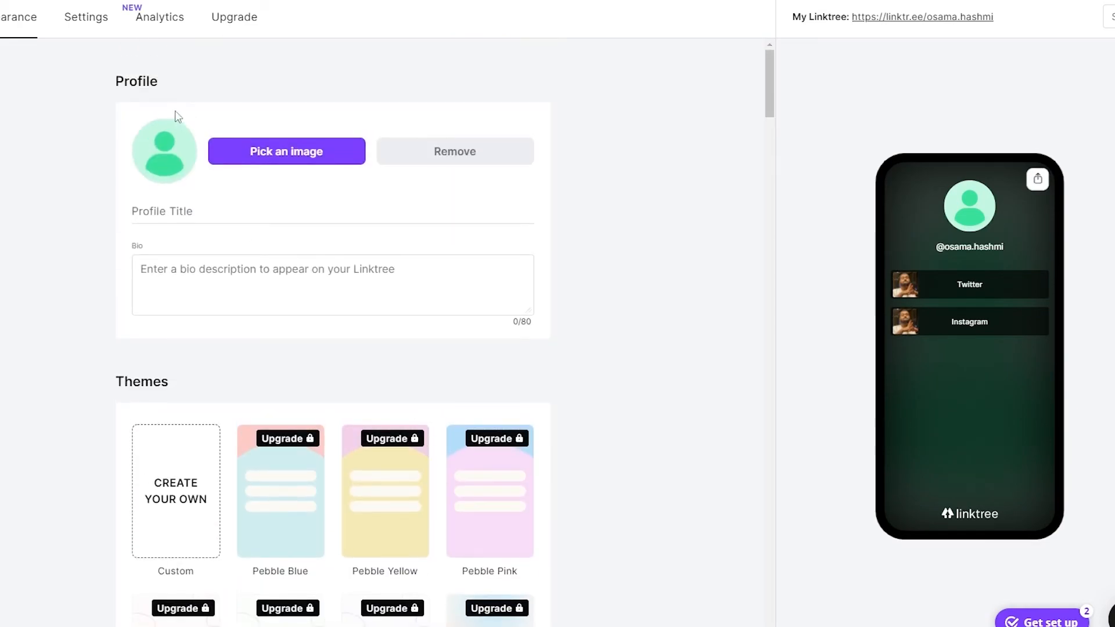
{"action": "left_click", "coordinate": [163, 145]}
{"action": "left_click", "coordinate": [476, 326]}
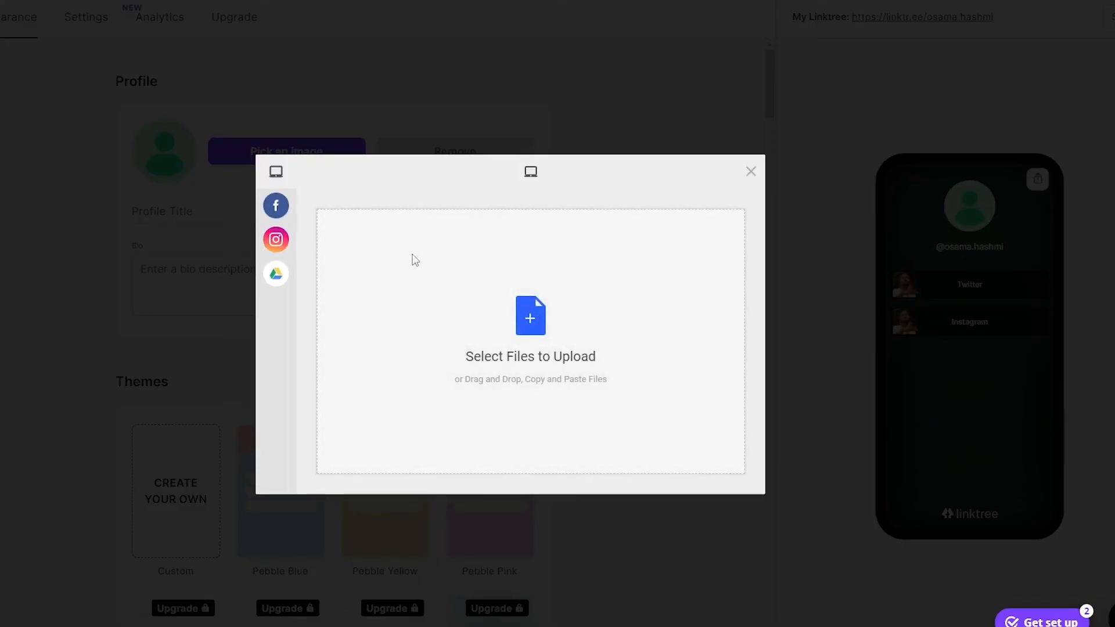
{"action": "left_click", "coordinate": [412, 259]}
{"action": "double_click", "coordinate": [226, 95]}
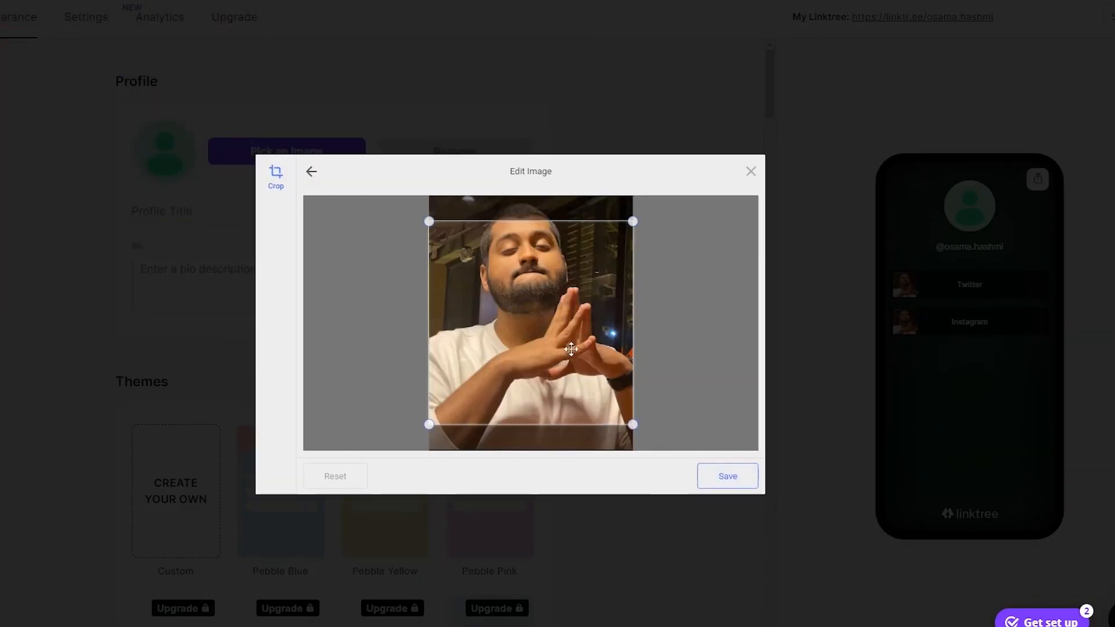
{"action": "left_click", "coordinate": [727, 476]}
{"action": "left_click", "coordinate": [717, 477]}
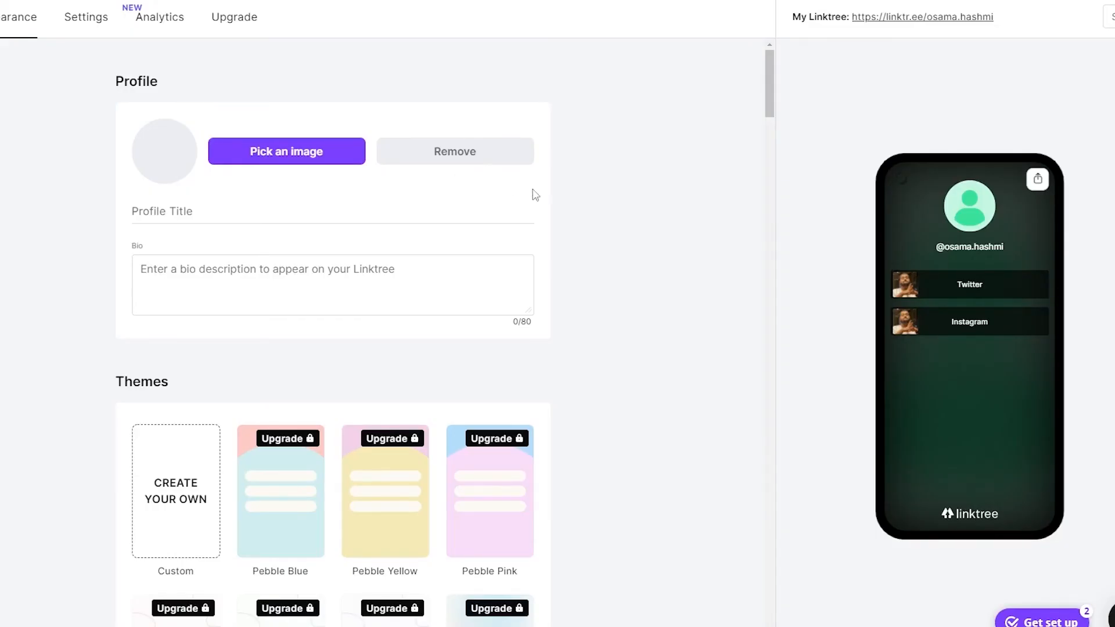
Step: Start writing a bio description for the profile
{"action": "left_click", "coordinate": [360, 266]}
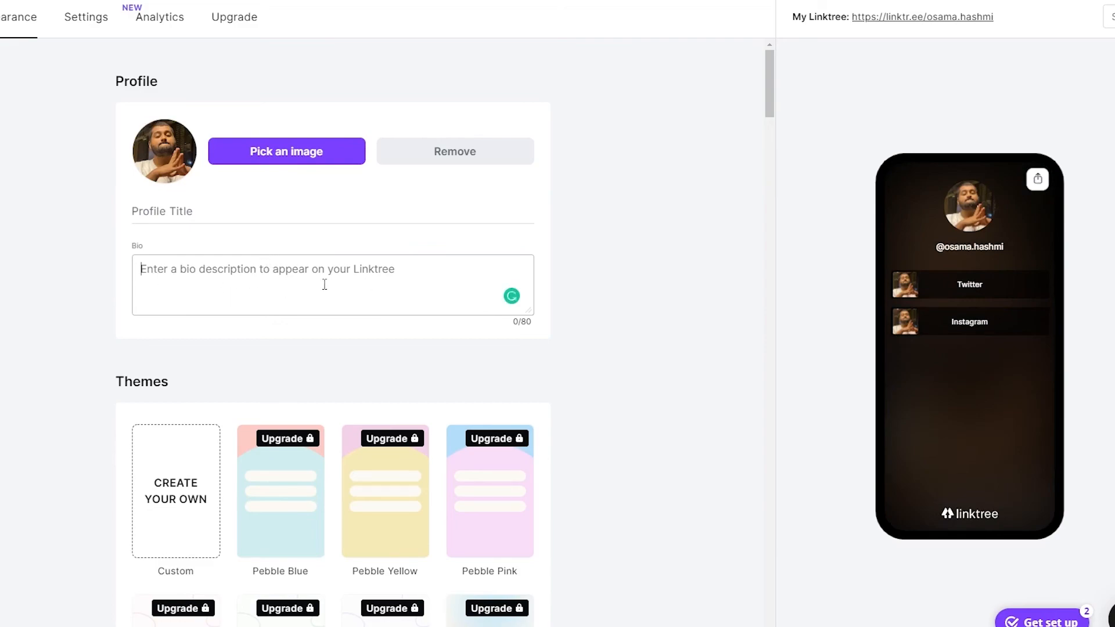
{"action": "scroll", "coordinate": [712, 423], "scroll_direction": "down", "scroll_amount": 3}
{"action": "scroll", "coordinate": [712, 422], "scroll_direction": "up", "scroll_amount": 3}
Step: Try Gothic A1 and IBM Plex Sans, then set the profile font to Capriola
{"action": "scroll", "coordinate": [609, 341], "scroll_direction": "down", "scroll_amount": 20}
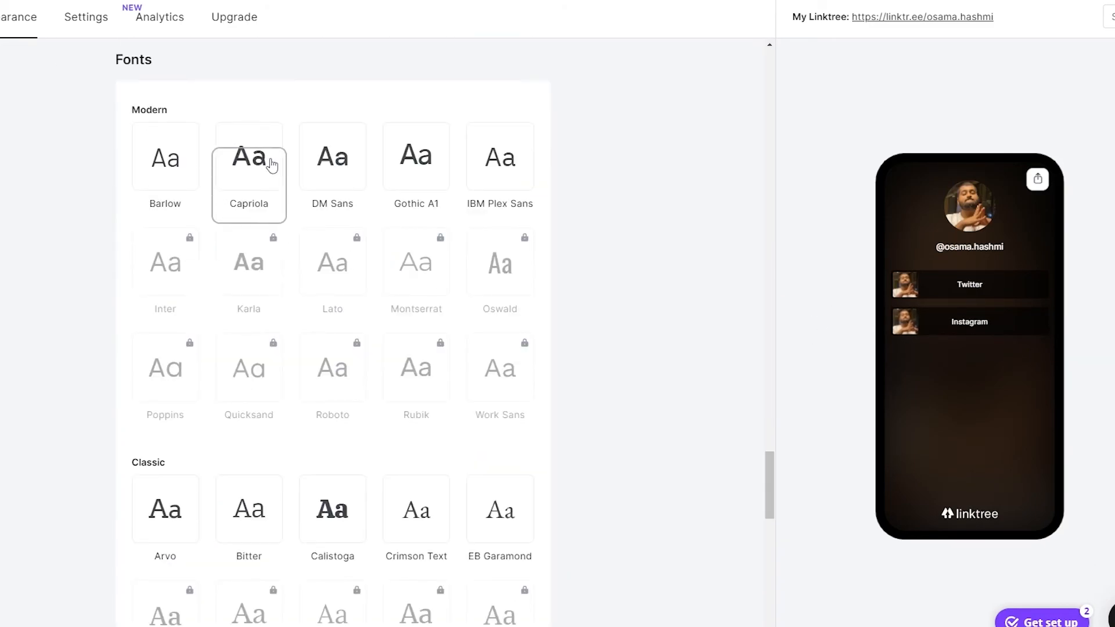
{"action": "left_click", "coordinate": [410, 167]}
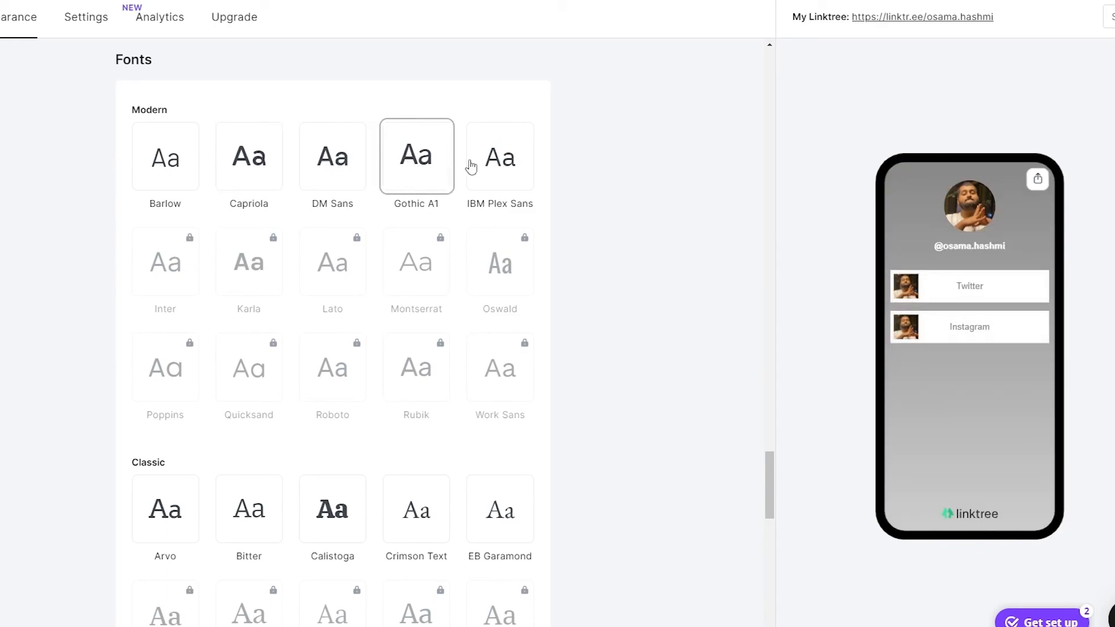
{"action": "left_click", "coordinate": [515, 160]}
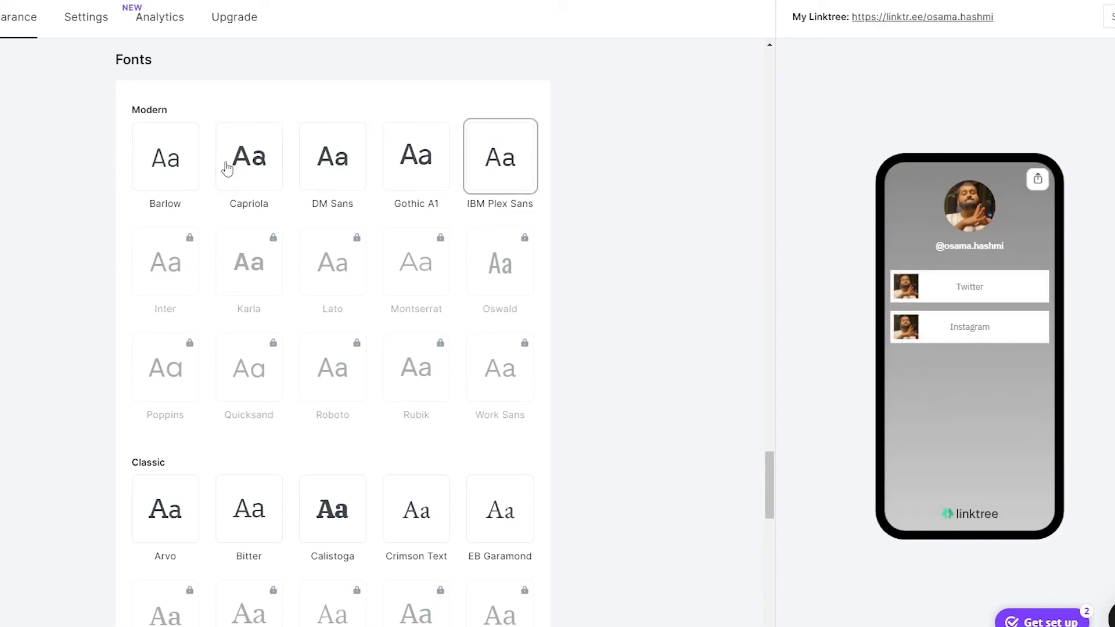
{"action": "left_click", "coordinate": [250, 158]}
{"action": "scroll", "coordinate": [715, 390], "scroll_direction": "down", "scroll_amount": 15}
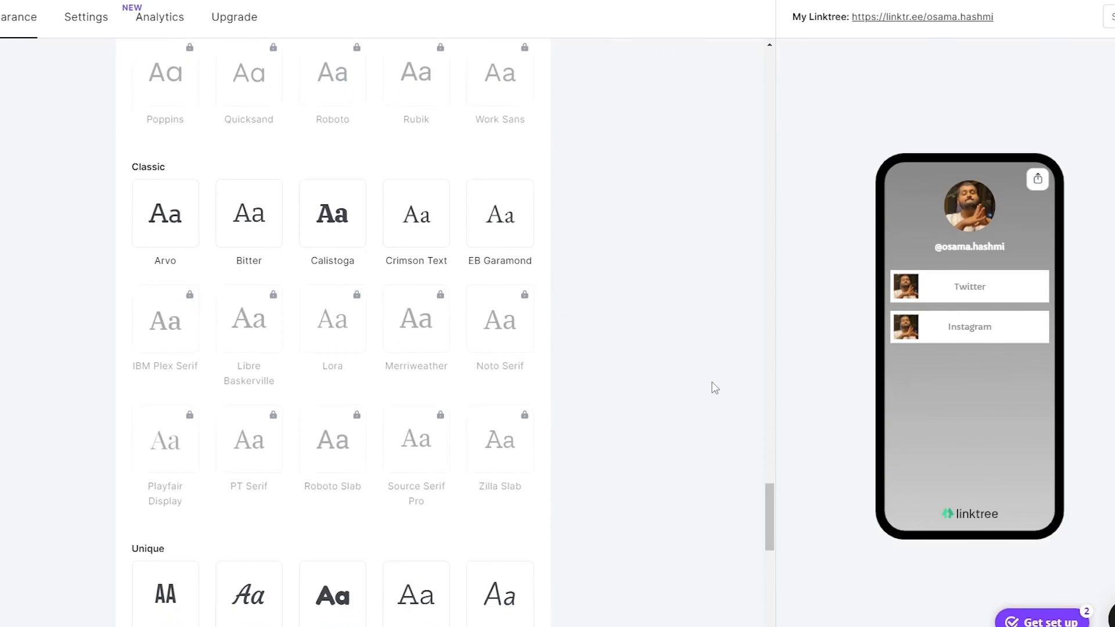
{"action": "scroll", "coordinate": [713, 374], "scroll_direction": "up", "scroll_amount": 12}
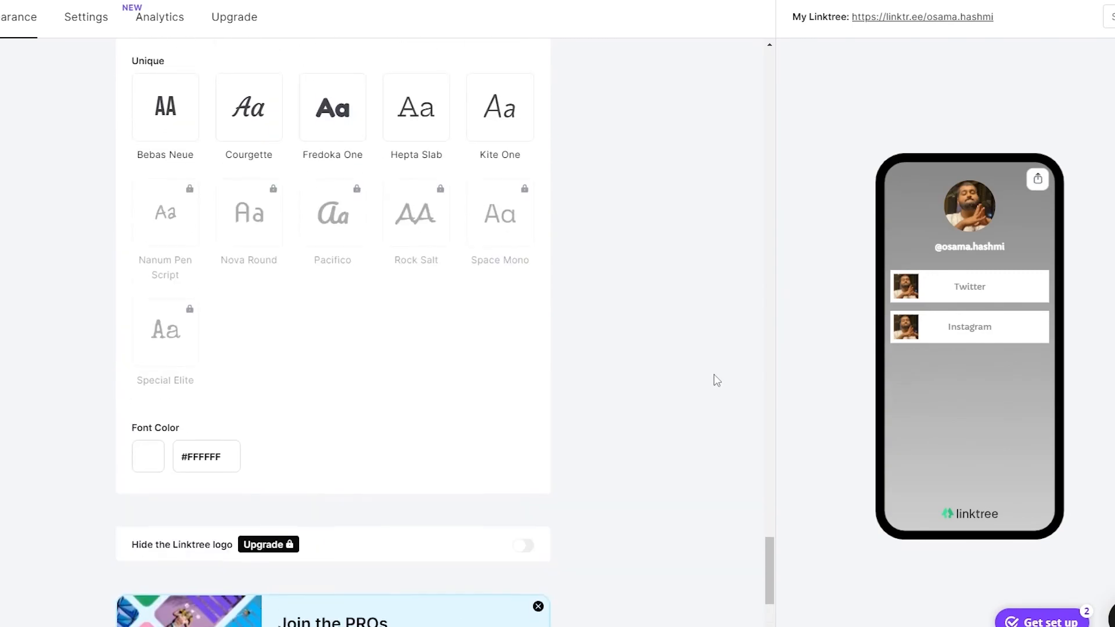
{"action": "left_click_drag", "start_coordinate": [767, 506], "coordinate": [724, 23]}
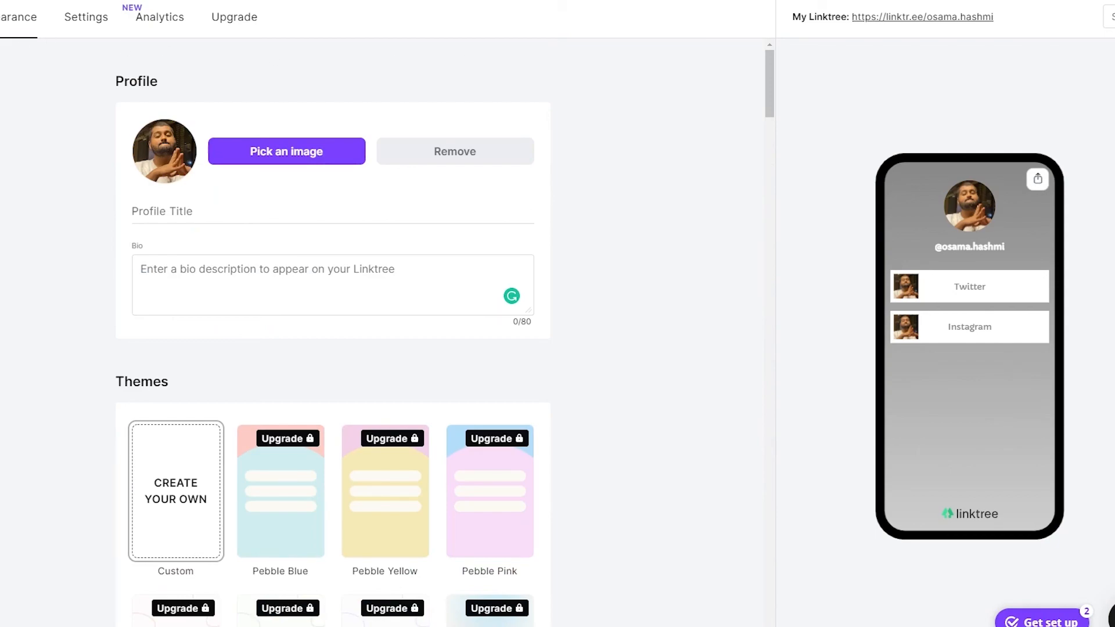